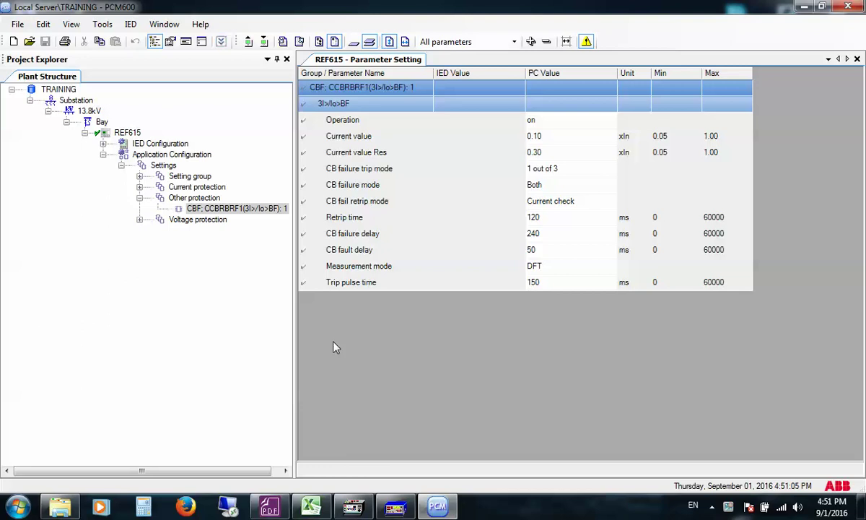
- Switch to Foxit PhantomPDF and examine the circuit breaker failure logic diagram for the ABB REF615
click(269, 507)
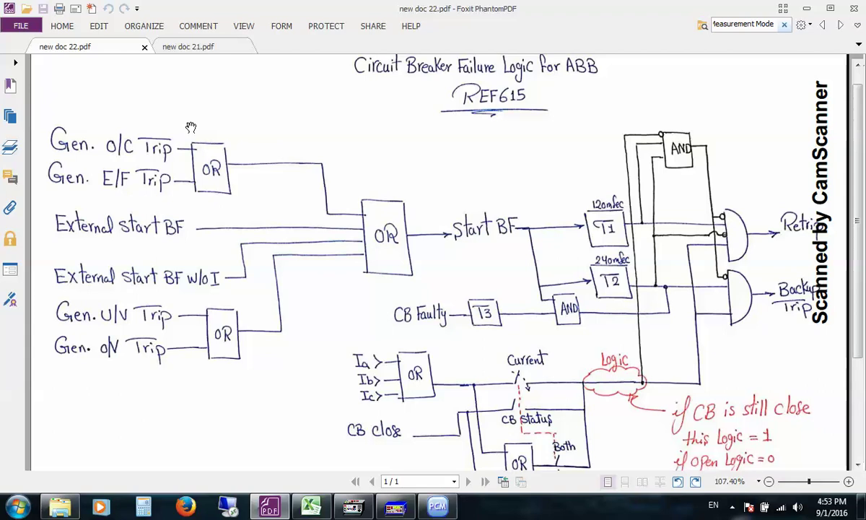
scroll(175, 217, down, 1)
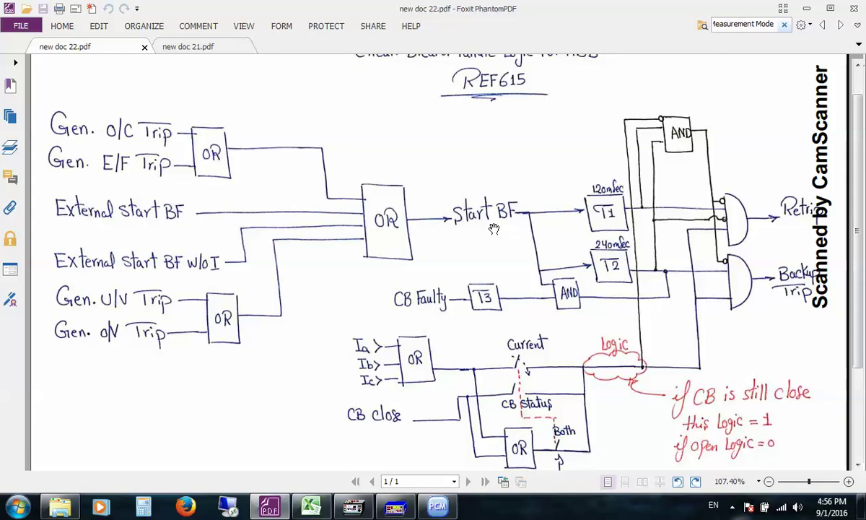
- Switch to PCM600 and open the CBF function's block in Application Configuration, enlarged enough to read its inputs and outputs
click(438, 506)
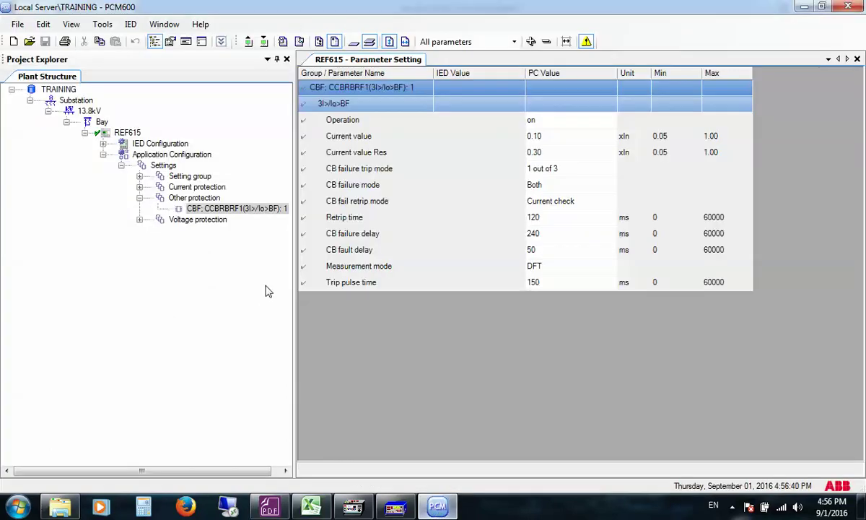
right_click(230, 208)
click(238, 231)
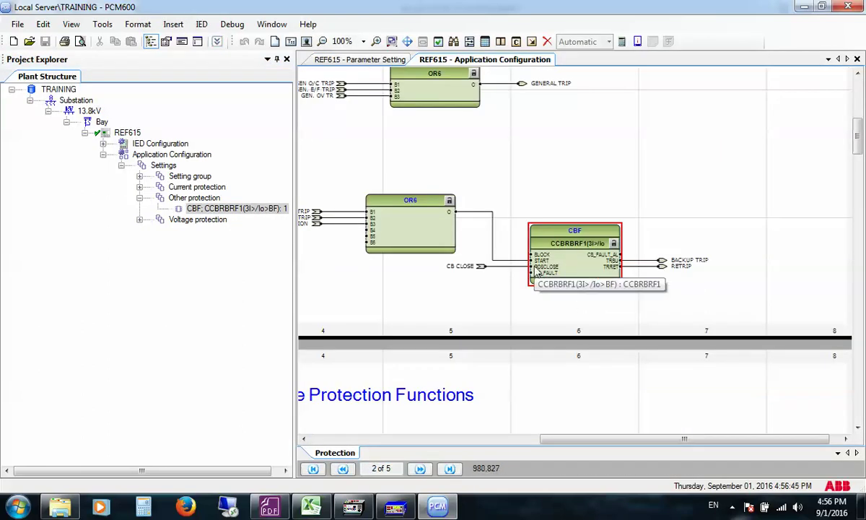
scroll(537, 271, up, 5)
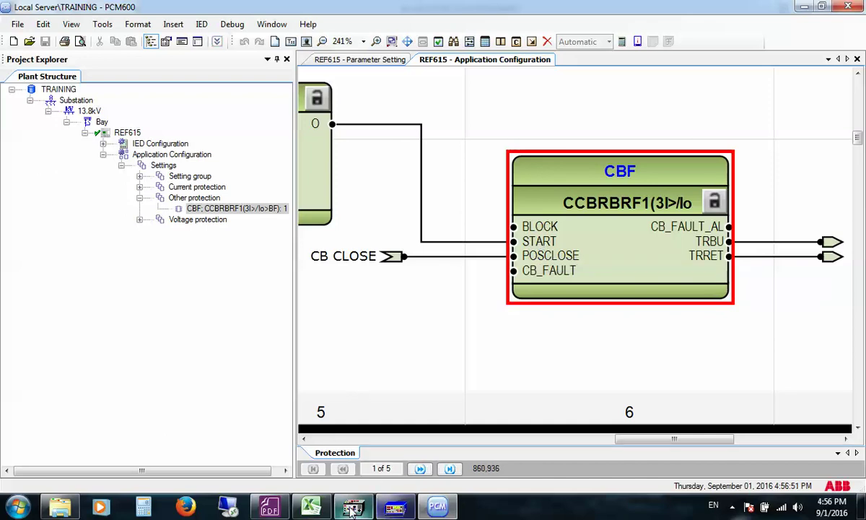
- Compare the breaker failure logic diagram in Foxit PhantomPDF with the CBF block's inputs and outputs in PCM600
click(266, 508)
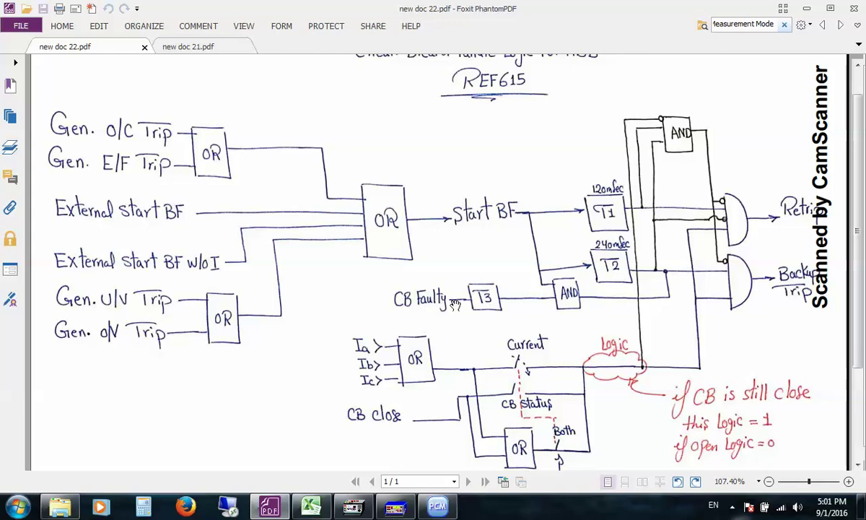
key(alt+Tab)
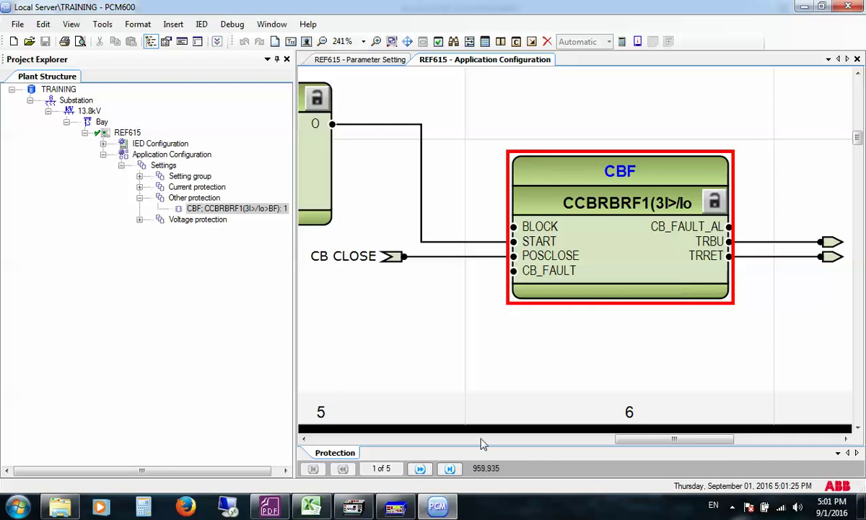
key(alt+Tab)
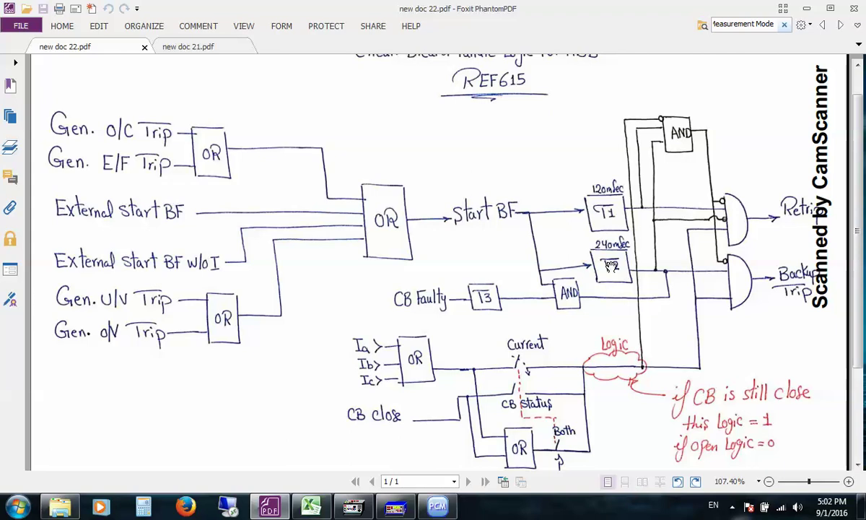
click(438, 505)
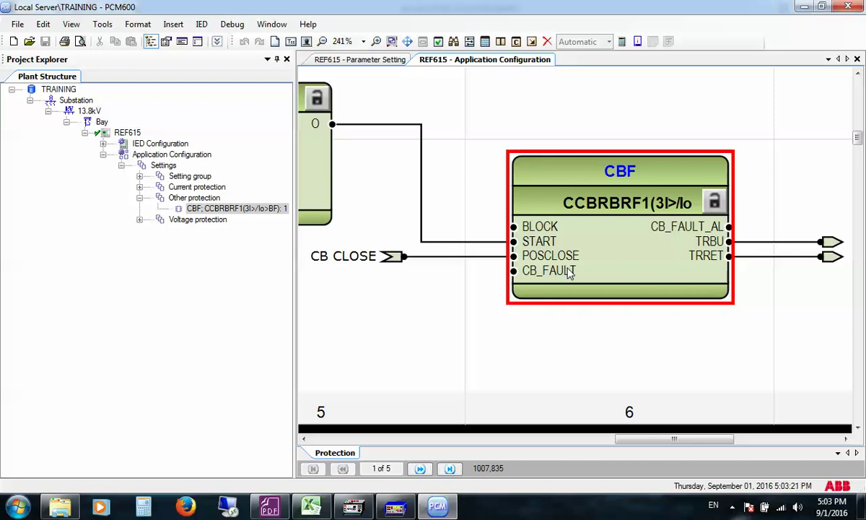
click(267, 503)
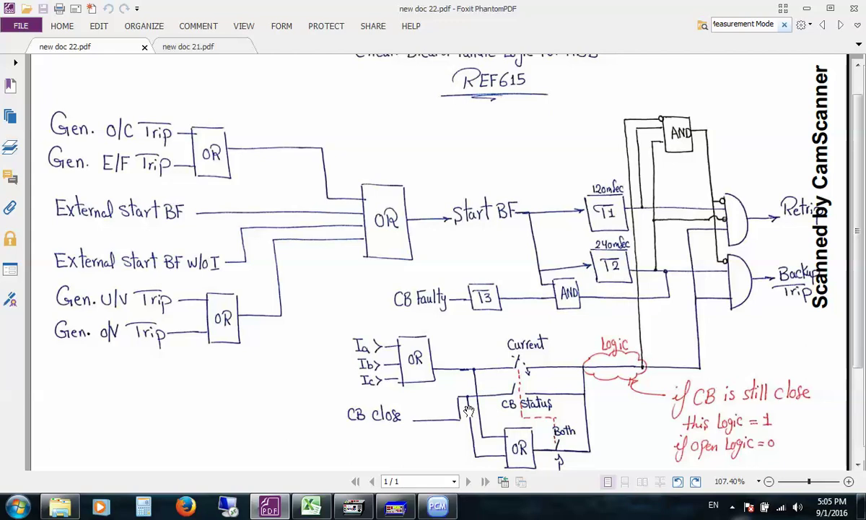
click(808, 9)
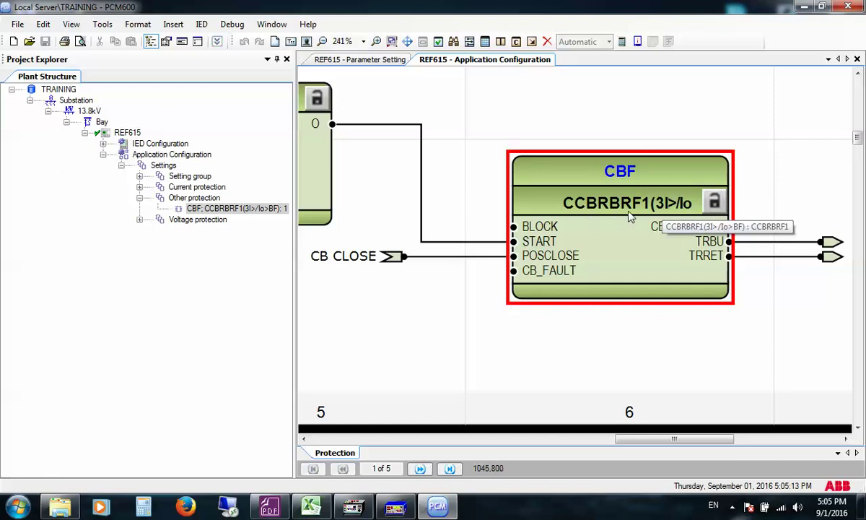
- Trace the INITIATION variable on the OR6 block to its partner at the hardware inputs
scroll(630, 216, down, 4)
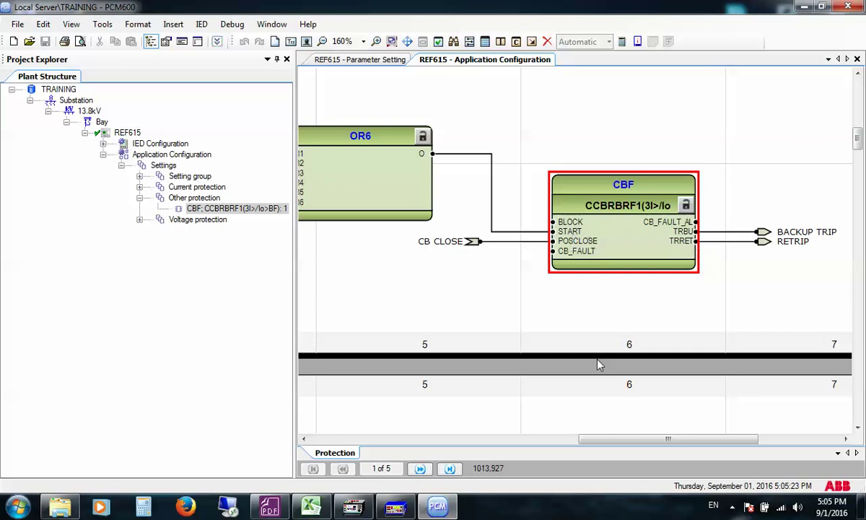
drag(609, 439, 509, 420)
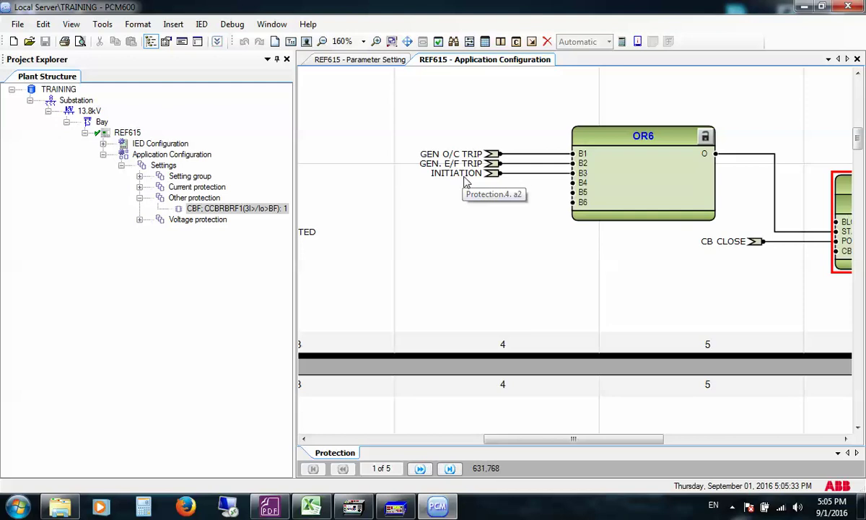
right_click(492, 174)
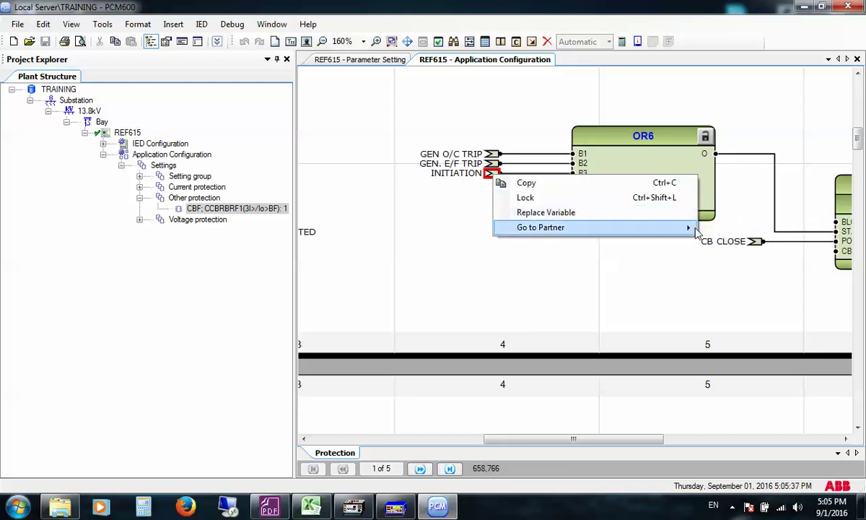
mouse_move(650, 228)
click(751, 229)
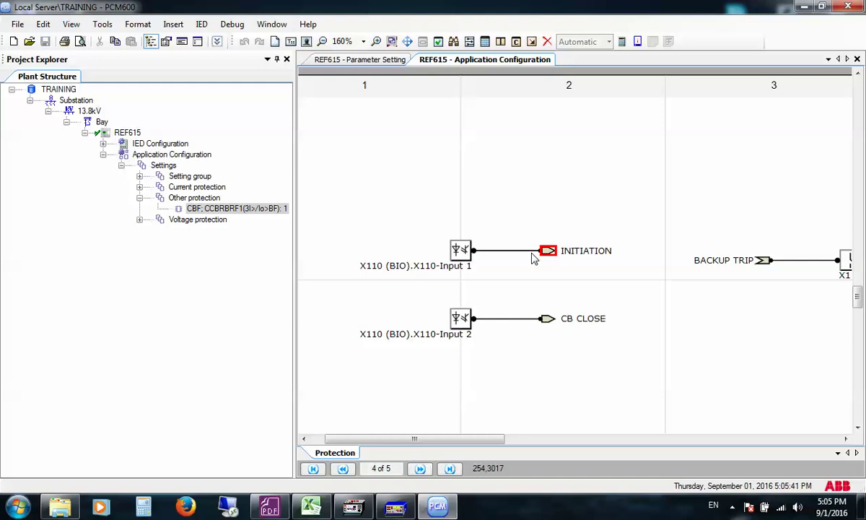
- Follow the INITIATION variable back to its partner on the OR6 block and examine the CBF block's connections
right_click(547, 252)
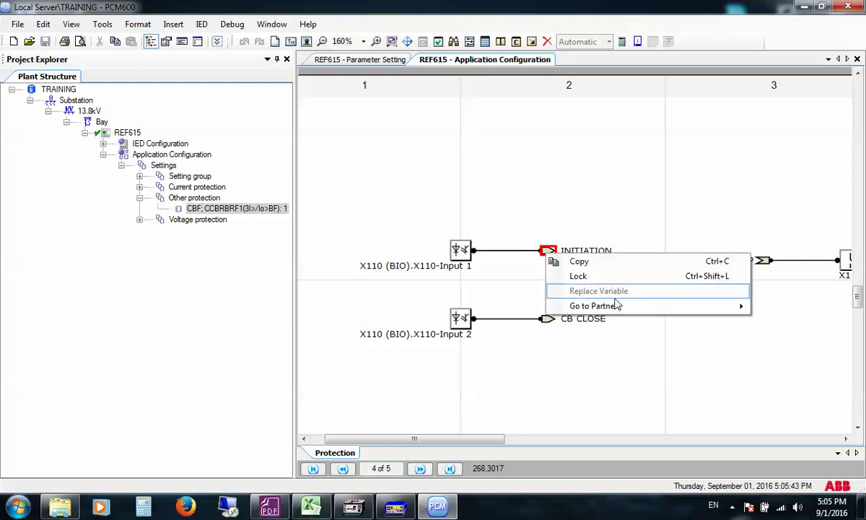
mouse_move(628, 305)
click(809, 306)
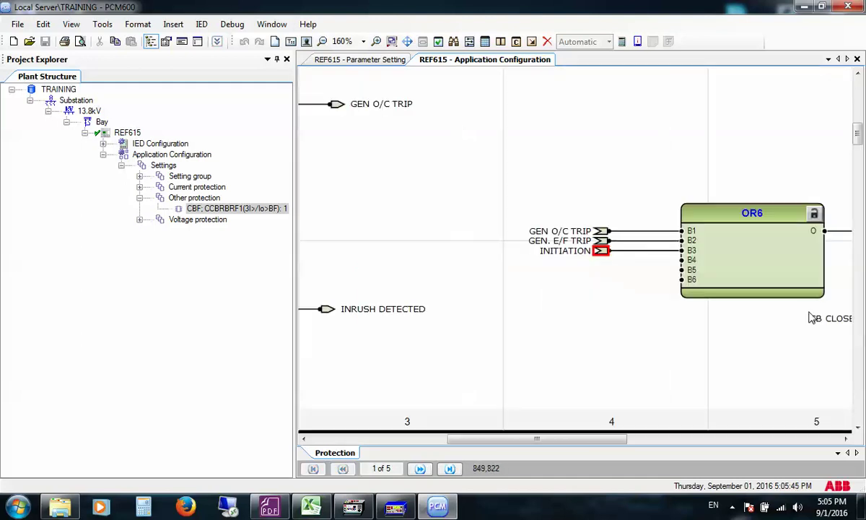
drag(561, 440, 668, 442)
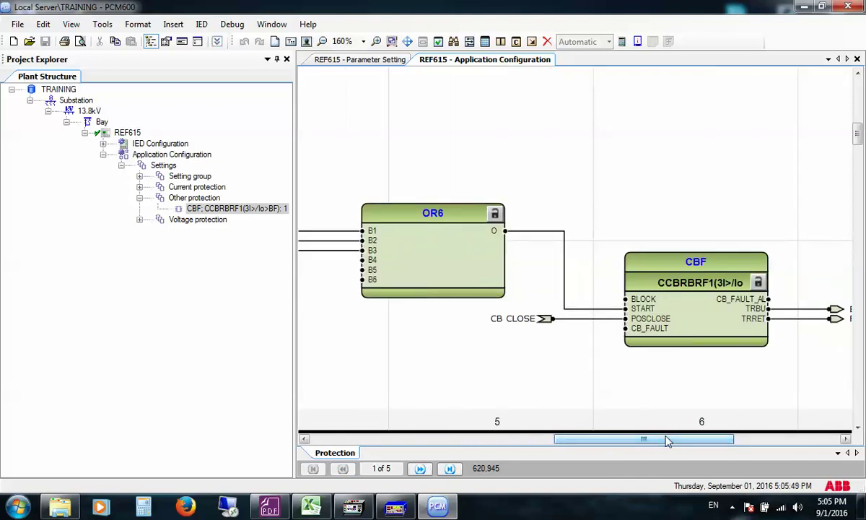
drag(658, 442, 688, 442)
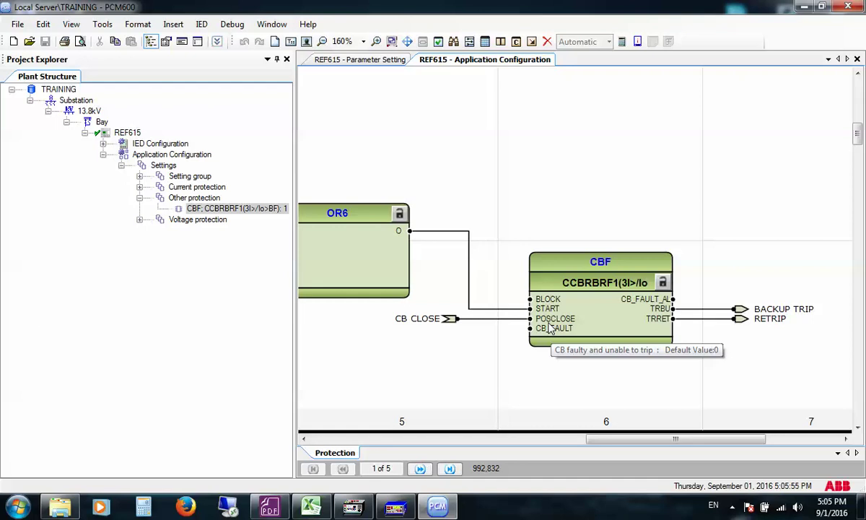
- Go to the partner of CB CLOSE, delete its connection to X110-Input 2, and move the CB CLOSE variable lower on the page
right_click(448, 322)
mouse_move(614, 372)
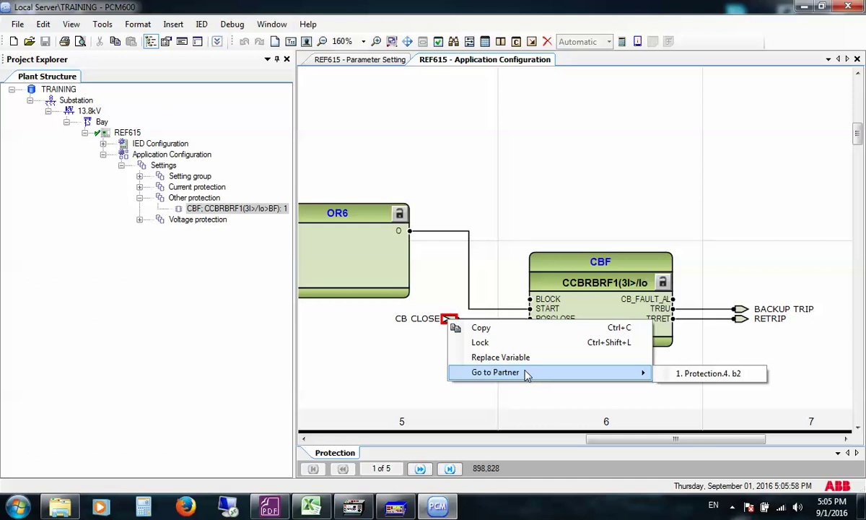
click(697, 374)
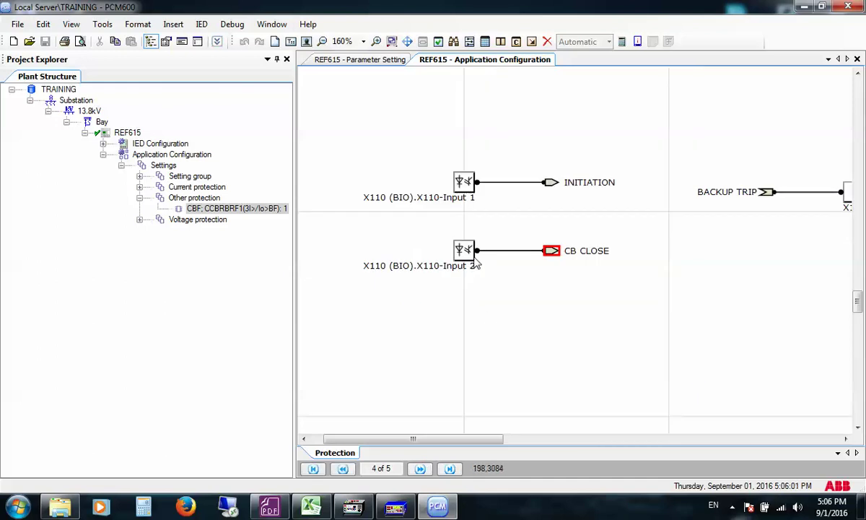
click(515, 250)
key(Delete)
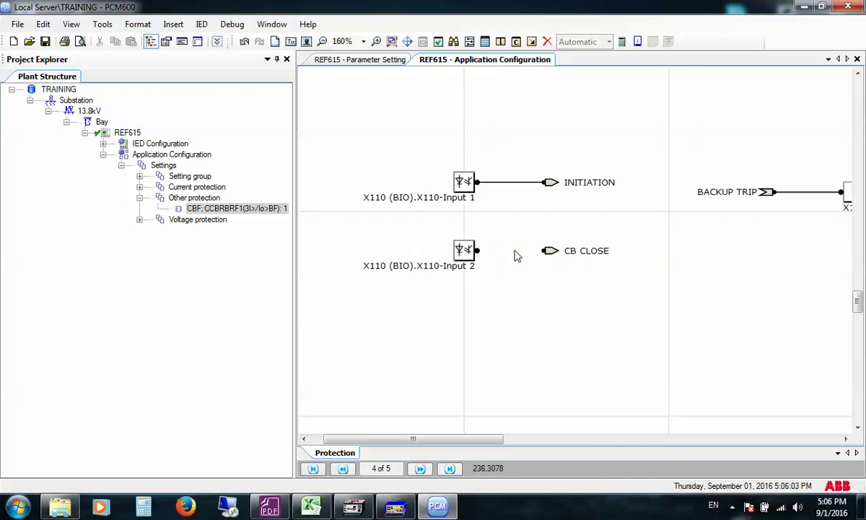
drag(517, 245, 517, 294)
- Insert a binary input hardware channel below X110-Input 2 and allocate it to module X110 (BIO), channel X110-Input 3
right_click(435, 323)
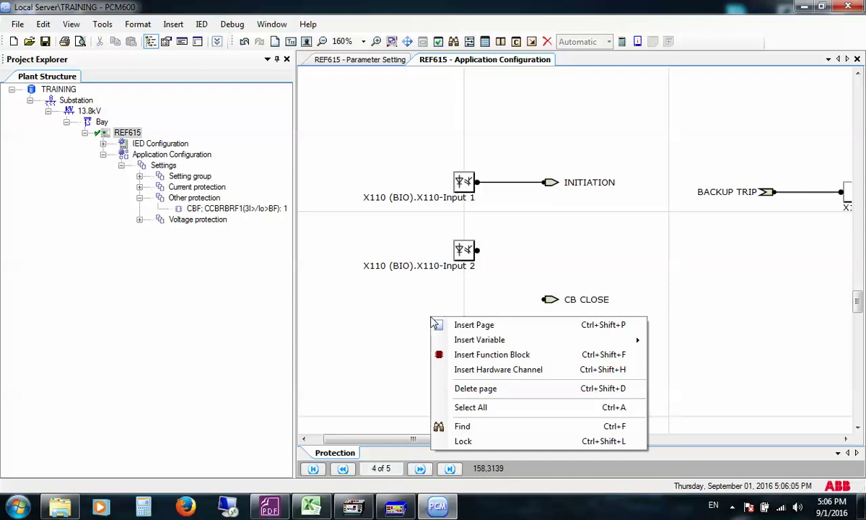
click(467, 369)
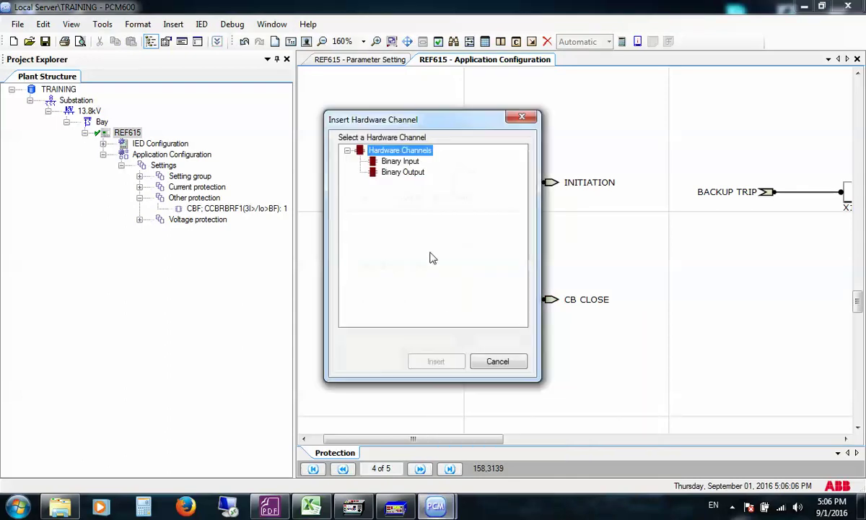
click(399, 162)
click(436, 361)
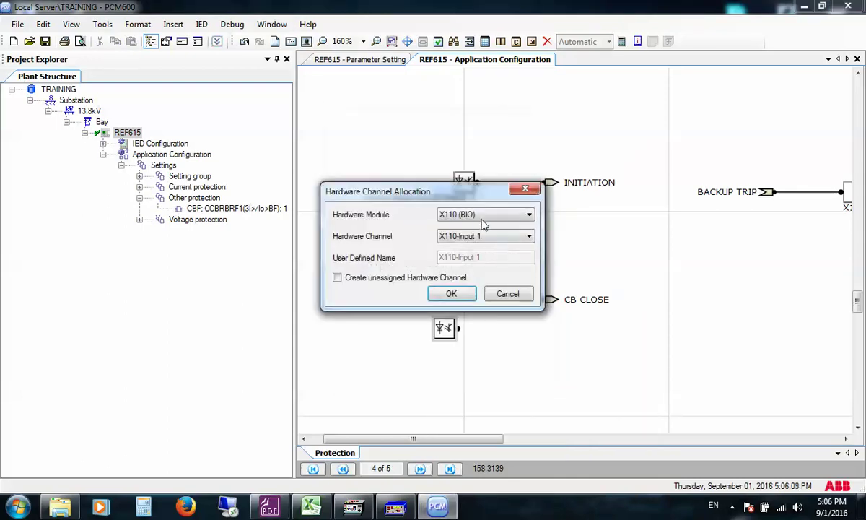
click(482, 215)
click(483, 225)
click(484, 236)
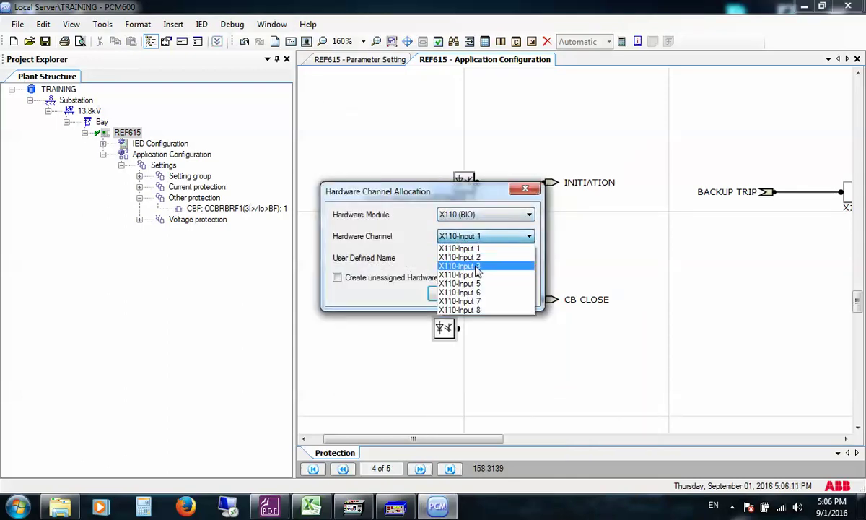
click(469, 263)
click(451, 293)
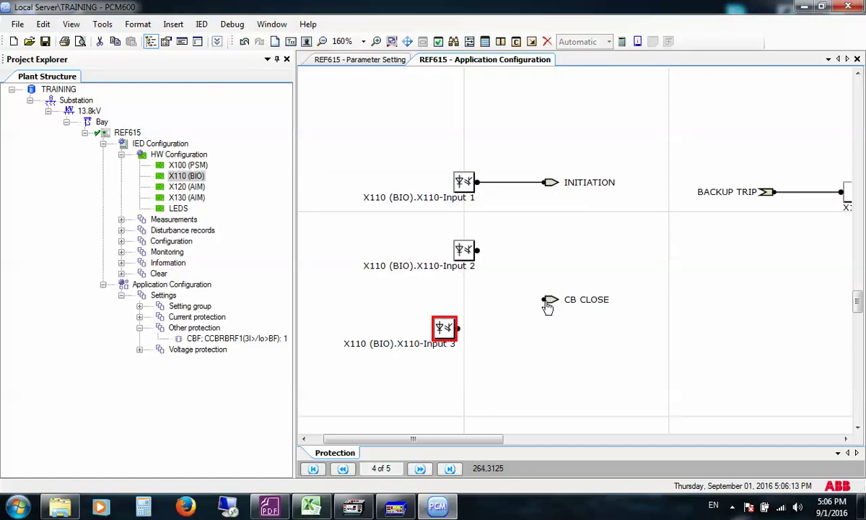
- Align CB CLOSE with the X110-Input 3 channel and connect the two
drag(549, 300, 553, 335)
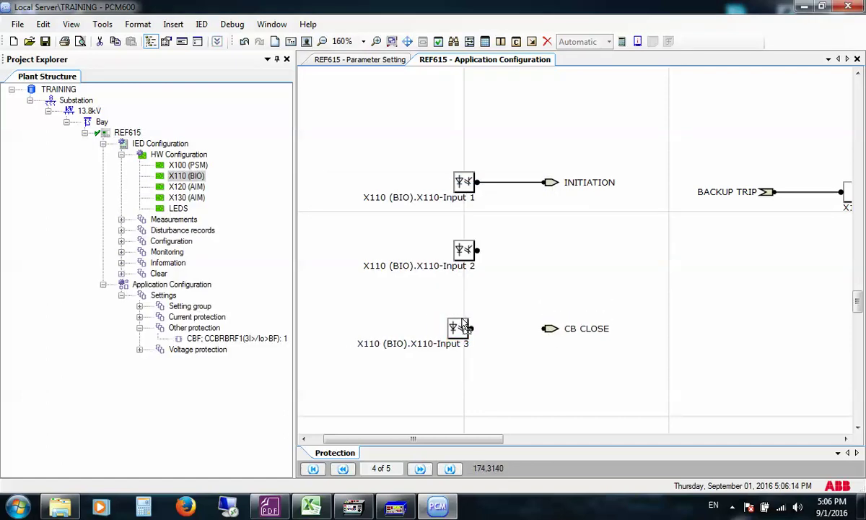
drag(448, 330, 544, 331)
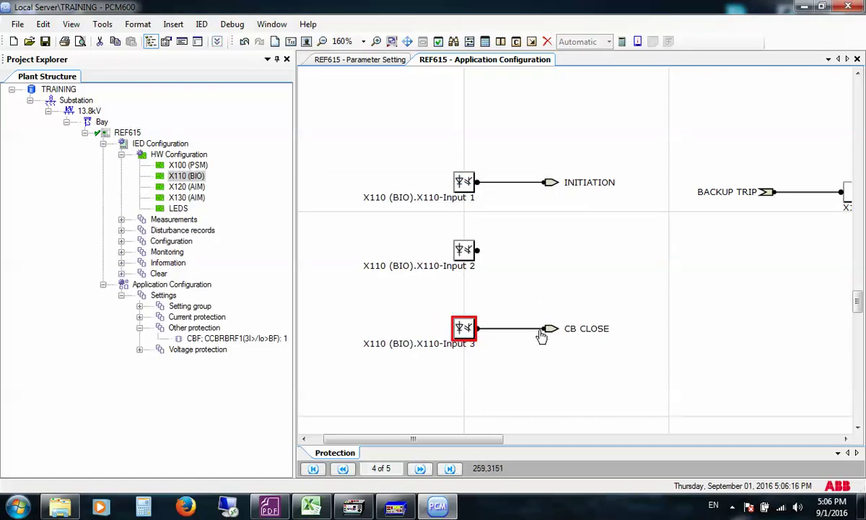
click(518, 255)
right_click(464, 249)
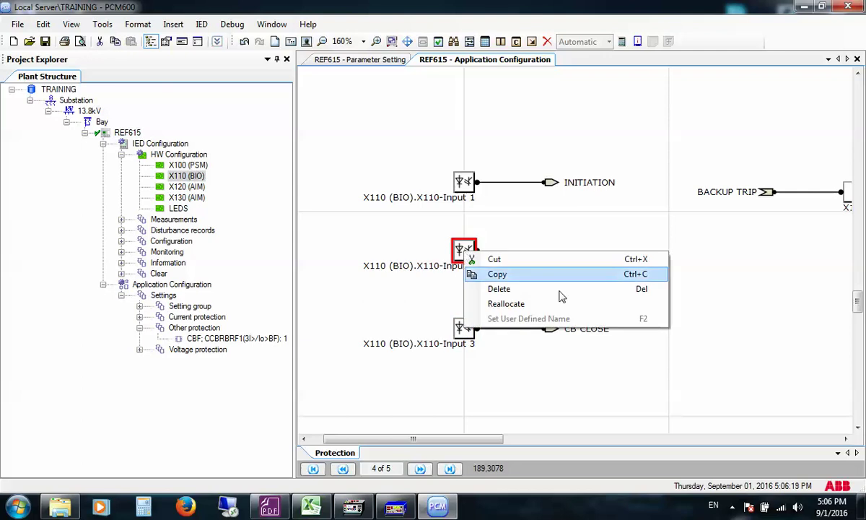
click(487, 260)
click(465, 249)
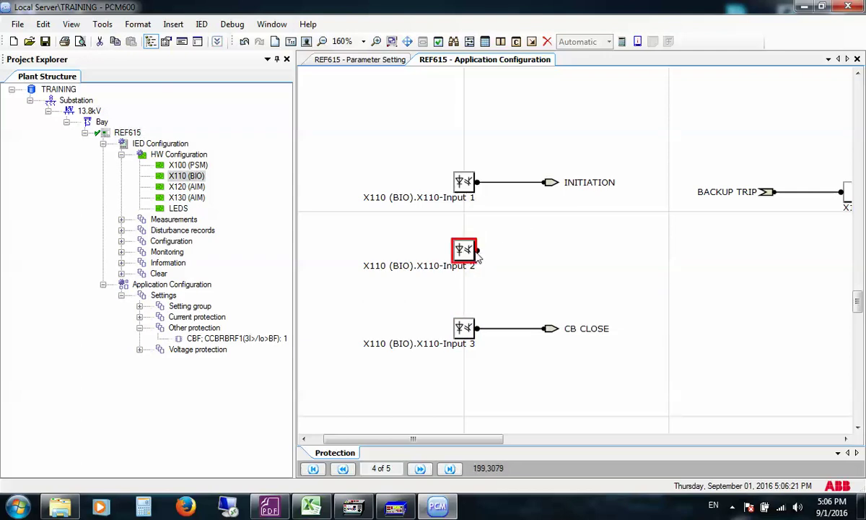
- Insert a variable on the output of X110-Input 2 and name it CB DEFECTIVE
right_click(476, 251)
mouse_move(544, 260)
click(700, 266)
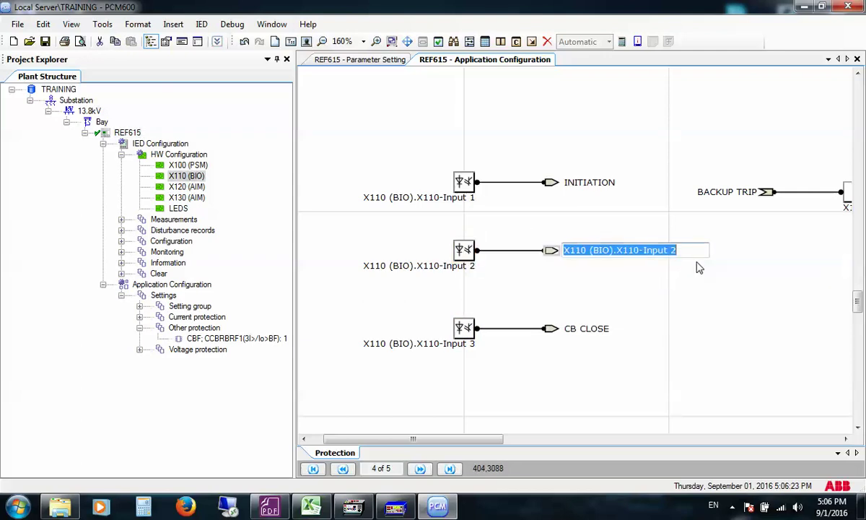
text(C)
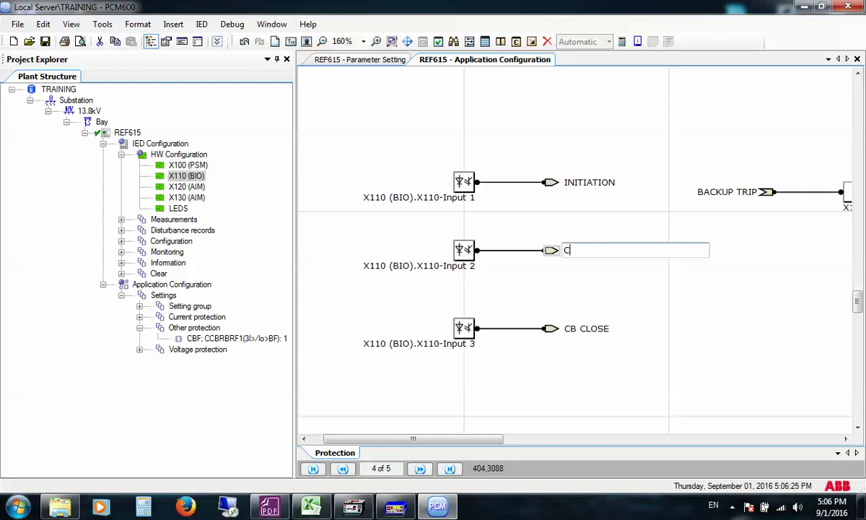
text(B DEFECTIVE)
click(713, 354)
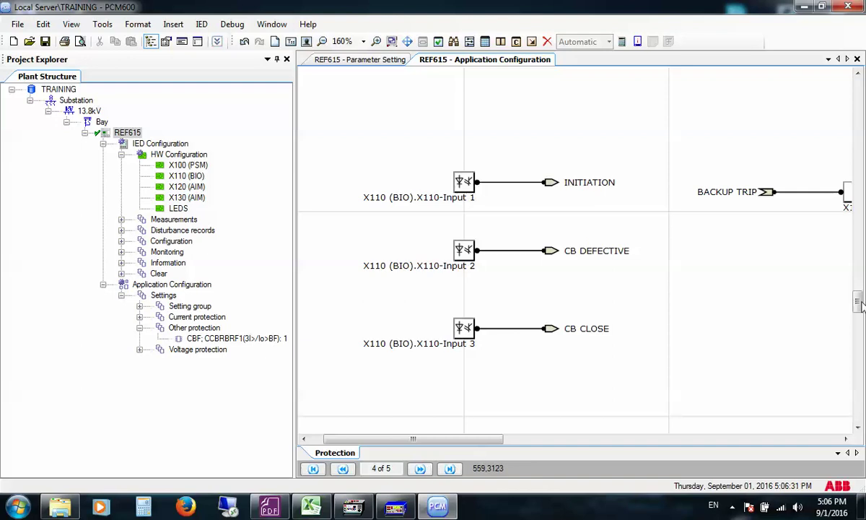
- Connect the CB_FAULT input of the CBF function block to the existing variable CB DEFECTIVE
drag(857, 301, 860, 141)
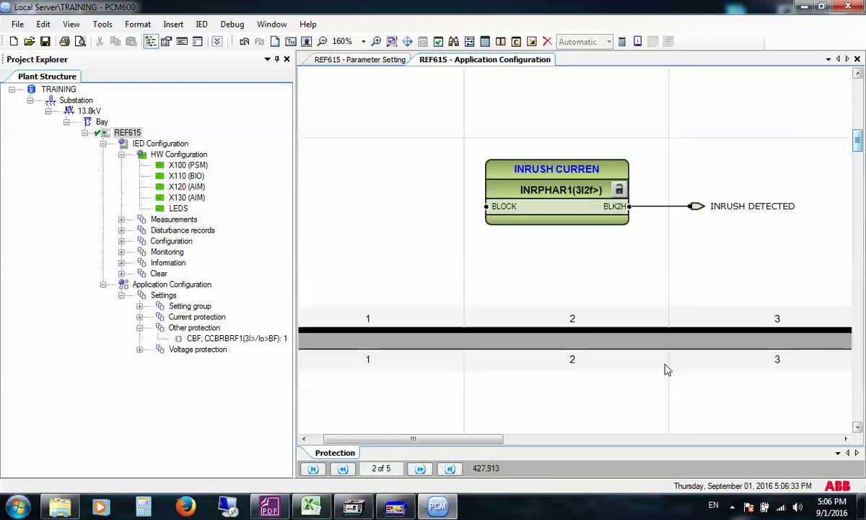
drag(477, 437, 746, 459)
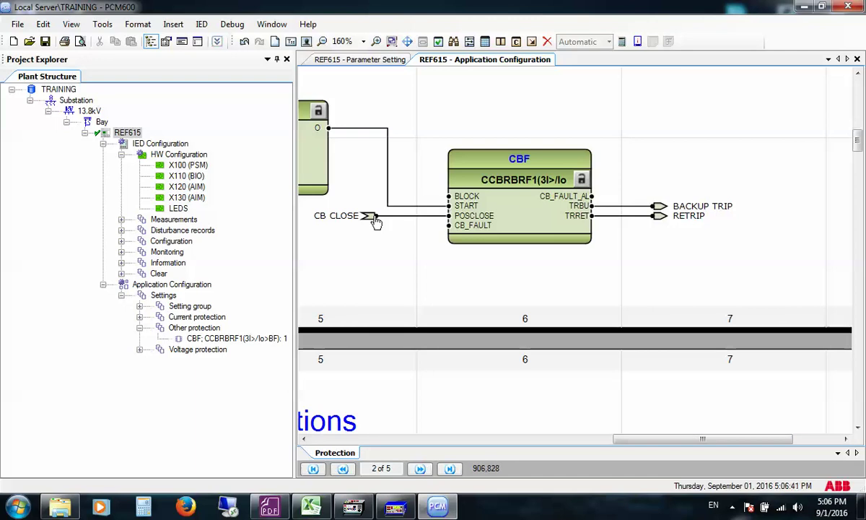
drag(372, 217, 449, 216)
right_click(466, 228)
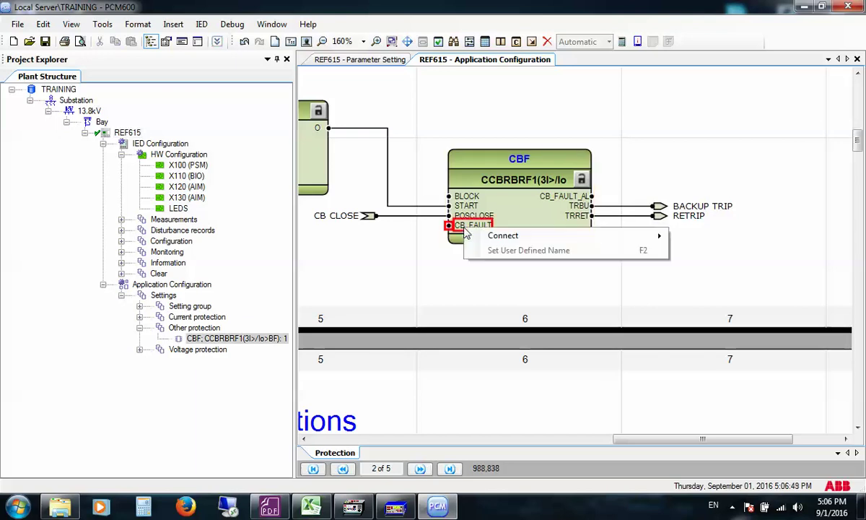
mouse_move(499, 238)
click(712, 252)
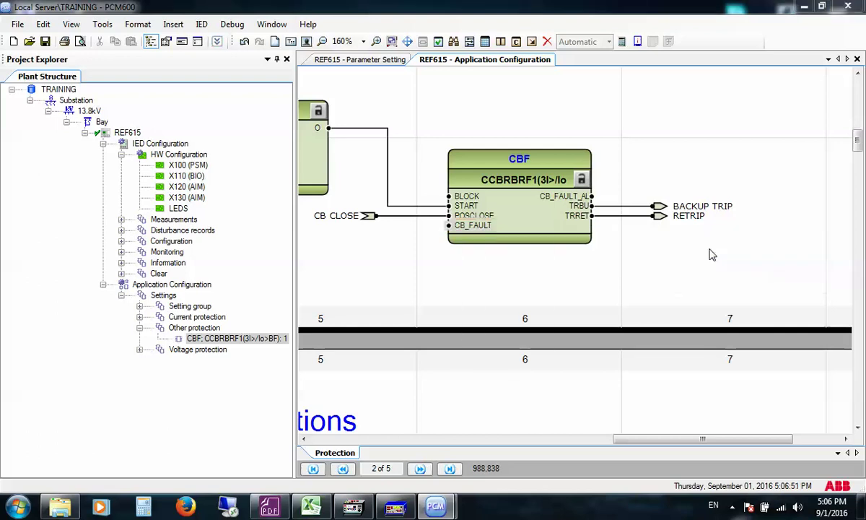
text(CB)
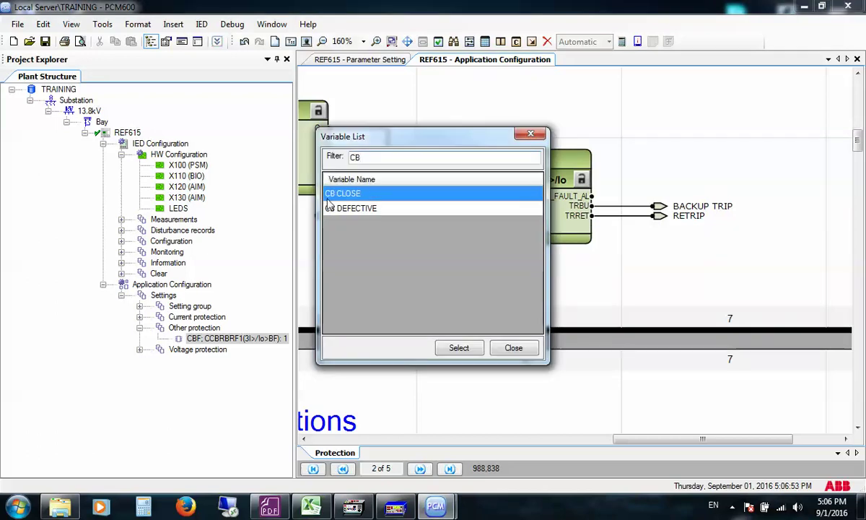
click(338, 209)
double_click(338, 209)
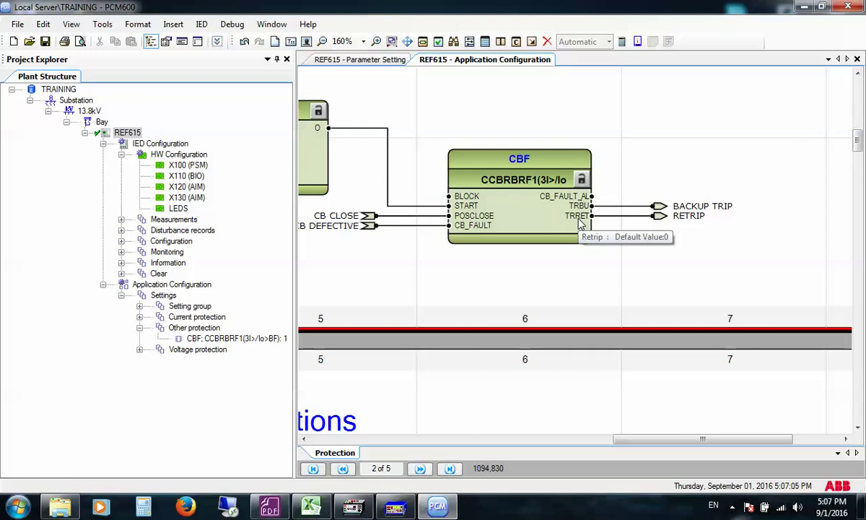
- Trace the CBF outputs BACKUP TRIP and RETRIP to their binary output and LED channels on the BI - BO and LED page
right_click(661, 211)
mouse_move(697, 261)
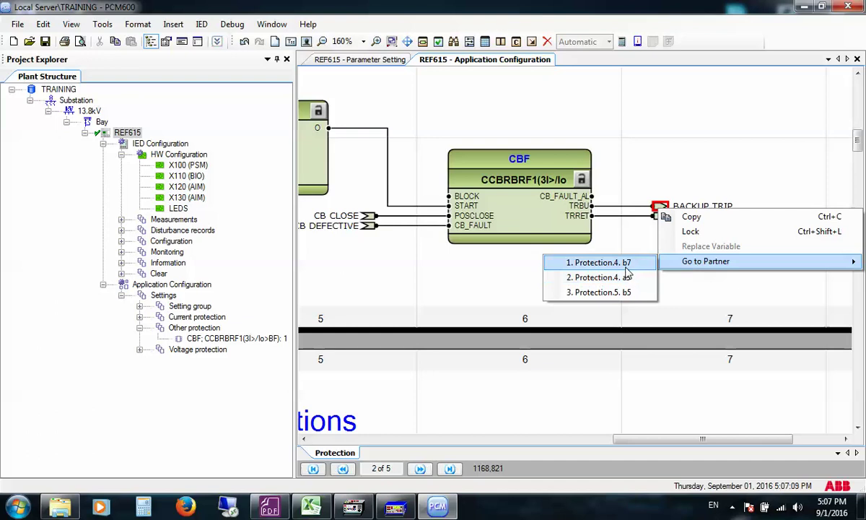
click(857, 153)
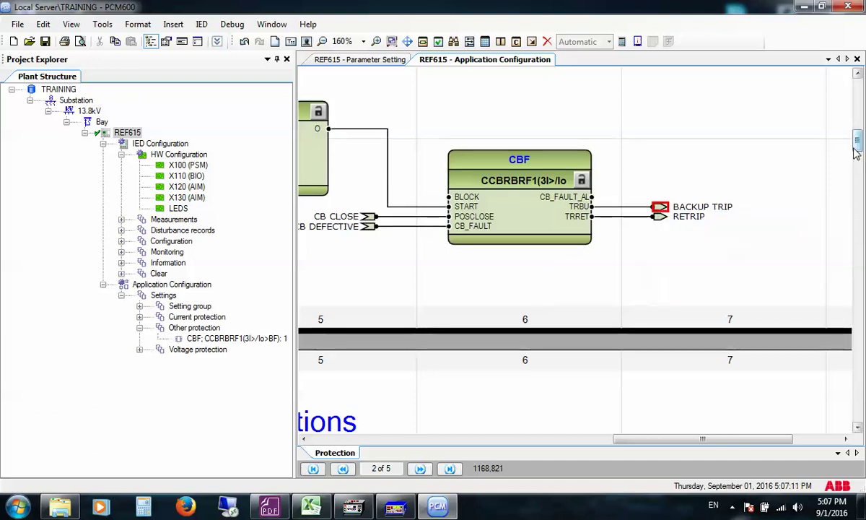
scroll(712, 220, down, 5)
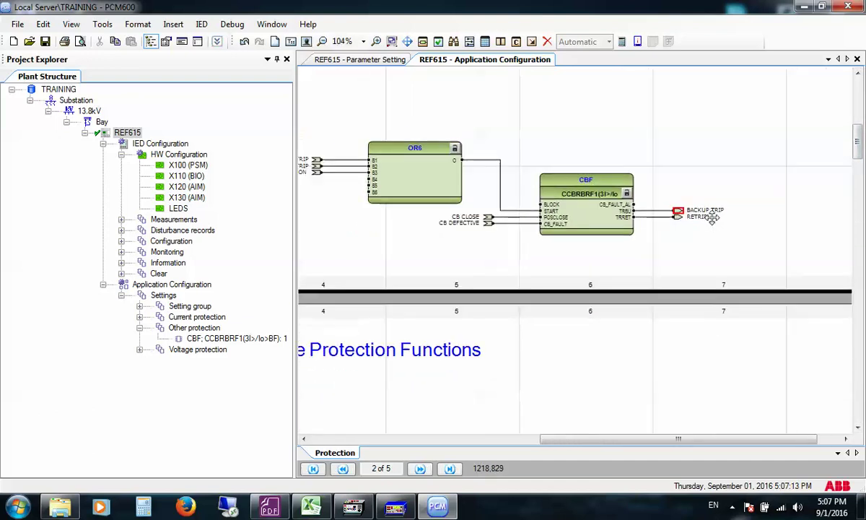
scroll(712, 218, down, 2)
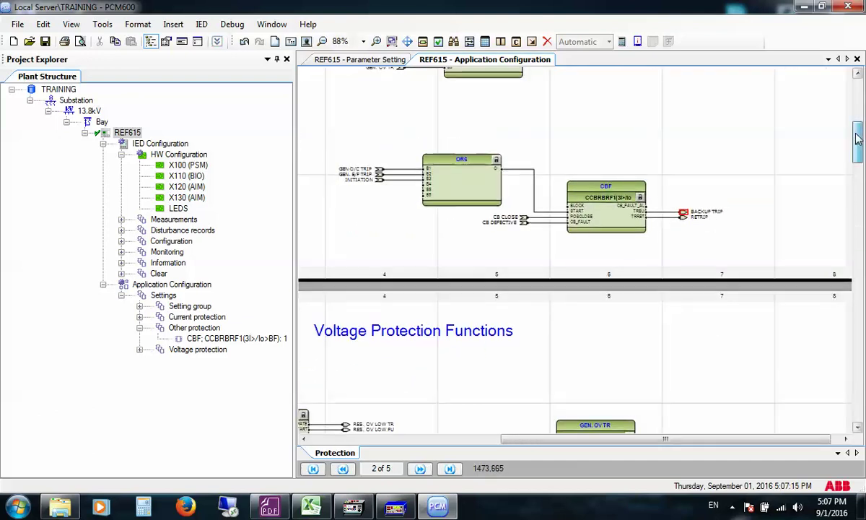
drag(857, 138, 854, 294)
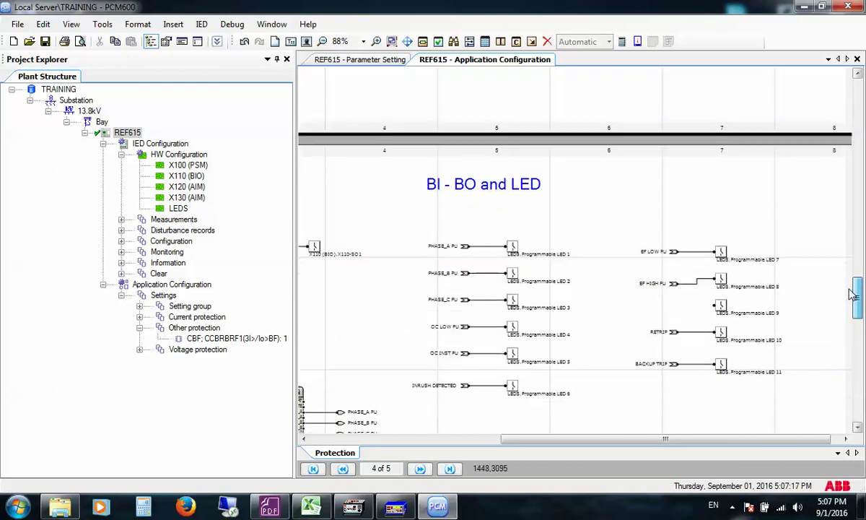
drag(665, 438, 535, 438)
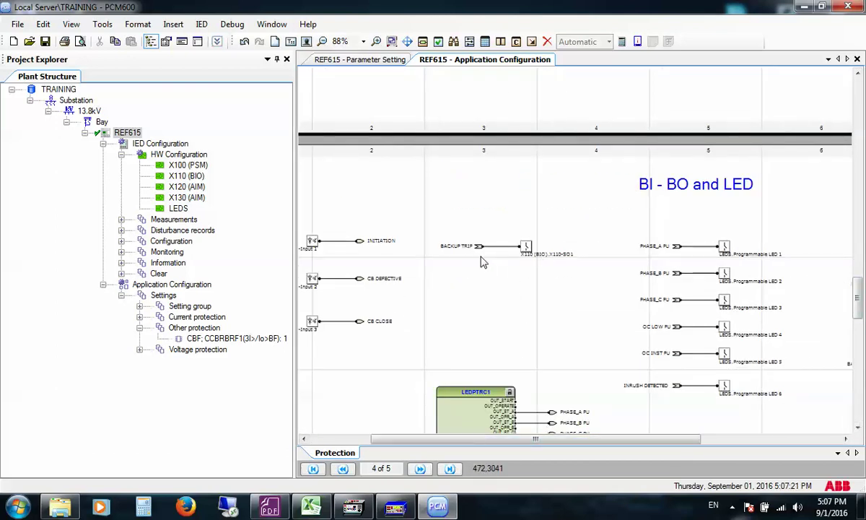
drag(858, 292, 858, 127)
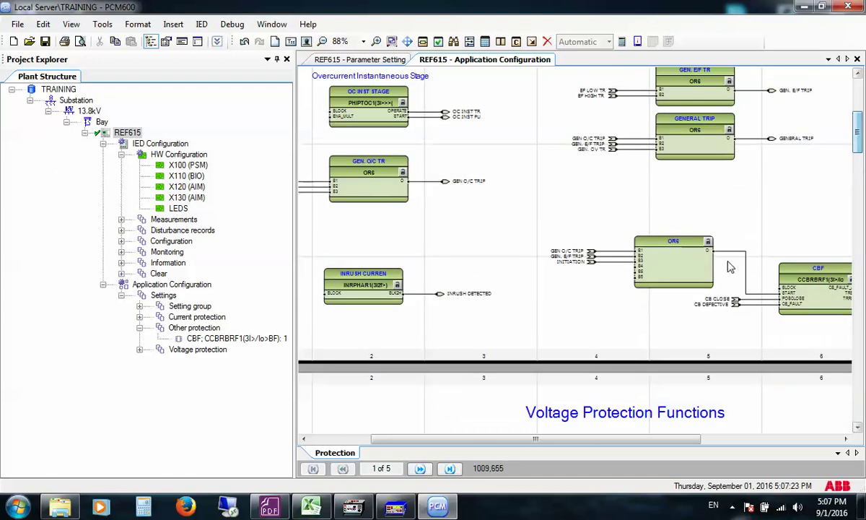
drag(562, 443, 687, 443)
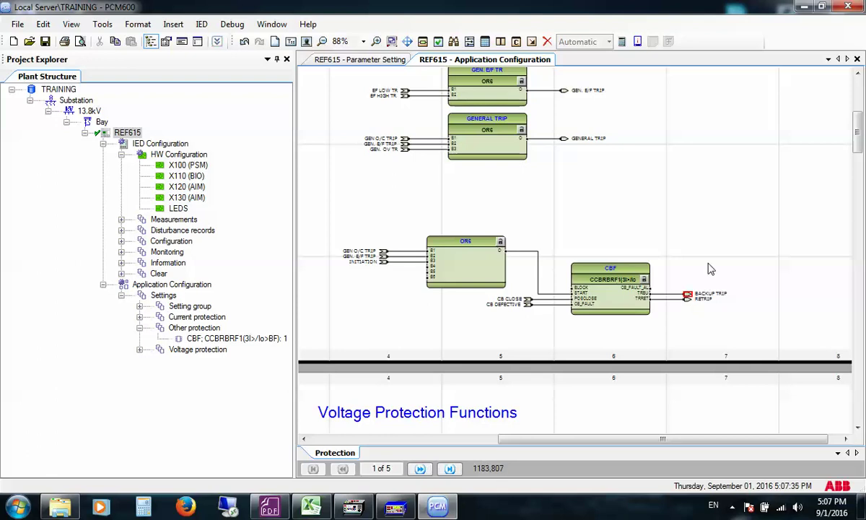
drag(857, 121, 860, 302)
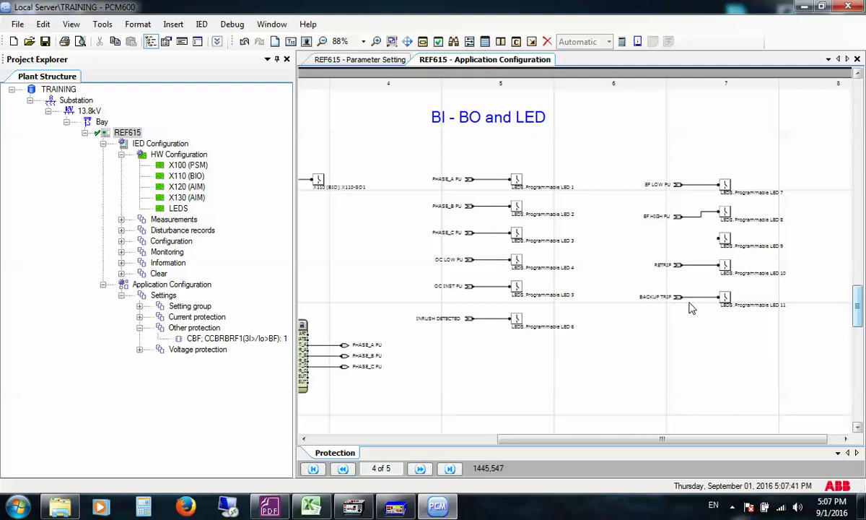
drag(859, 284, 853, 141)
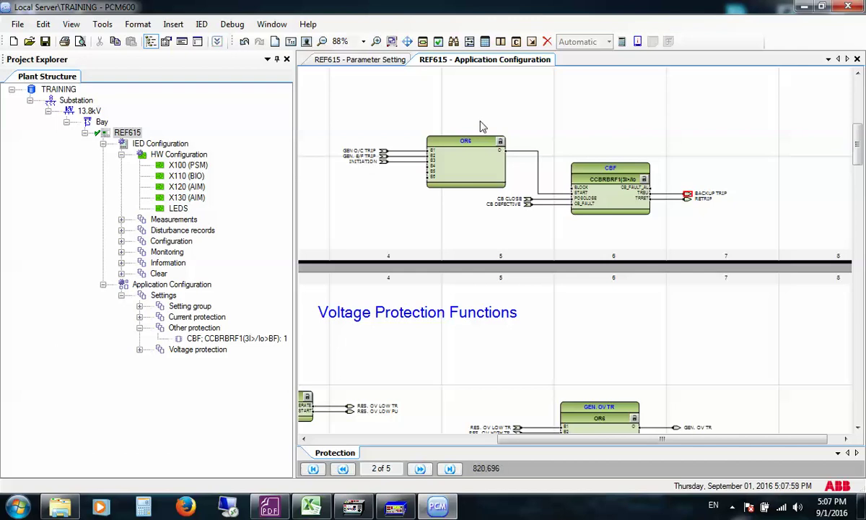
- Close the application configuration and display the parameter settings of the CBF function CCBRBRF1
click(857, 59)
click(372, 272)
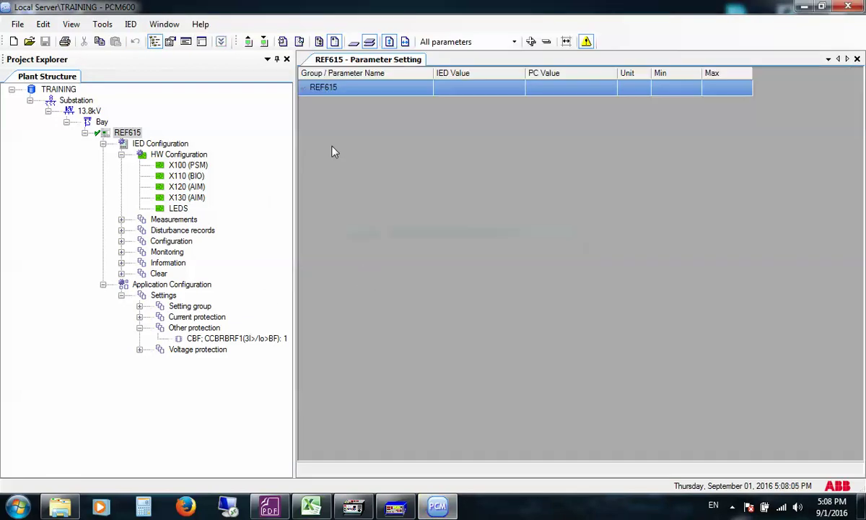
click(209, 339)
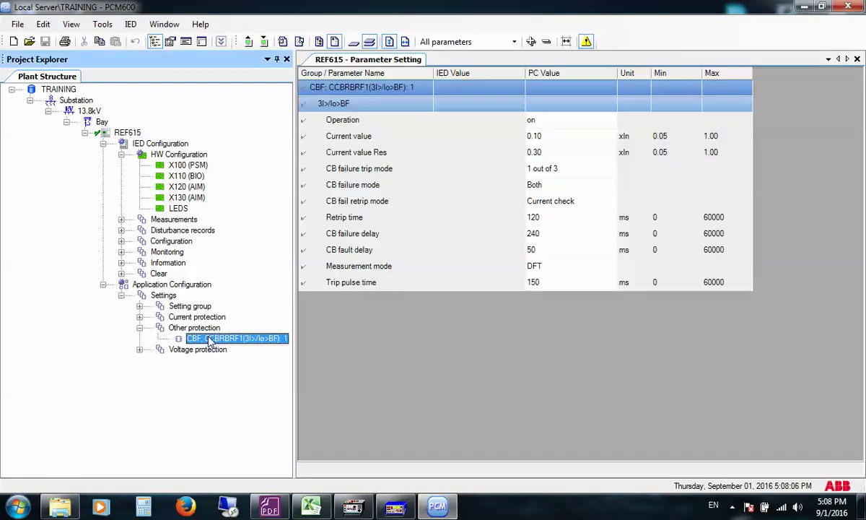
- Examine the CBF parameters Operation, Current value and Current value Res
click(576, 124)
click(578, 126)
click(578, 126)
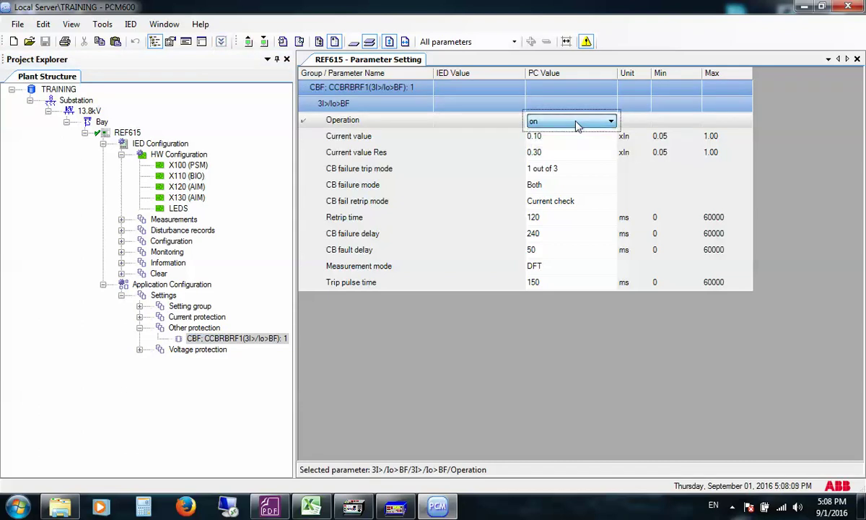
click(578, 138)
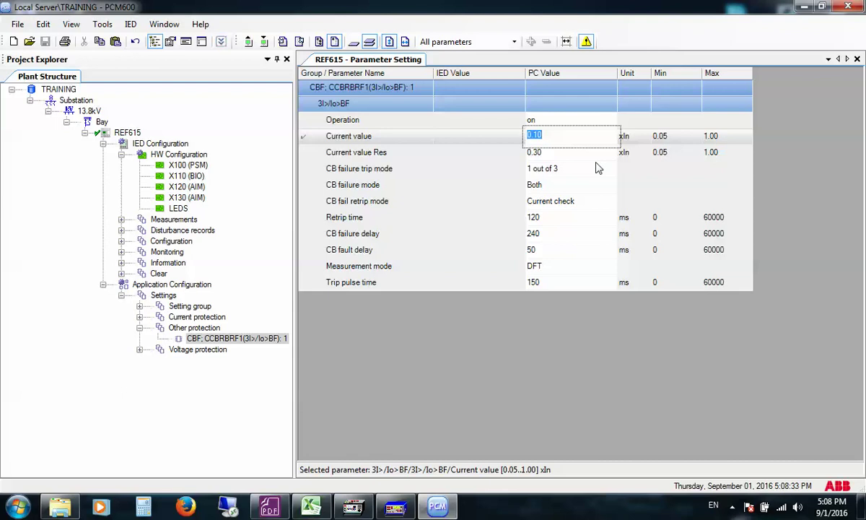
click(549, 153)
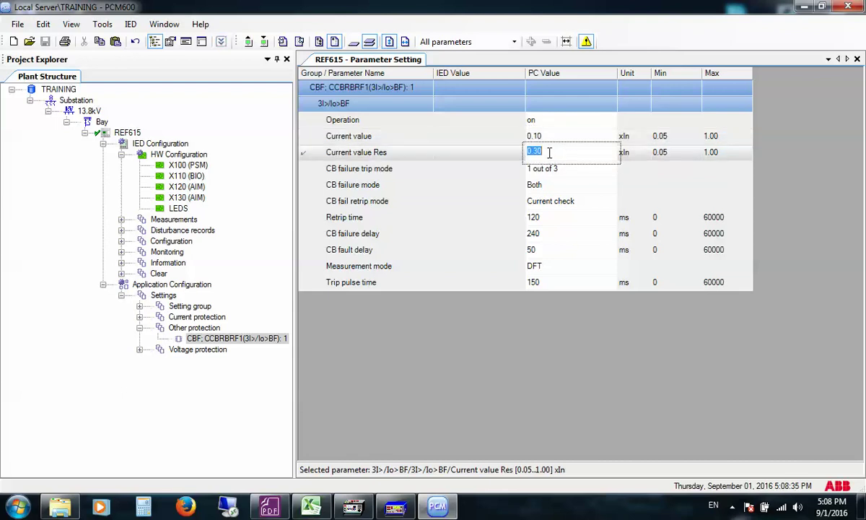
click(601, 136)
click(640, 153)
- Choose 1 out of 3 as the CB failure trip mode
click(594, 174)
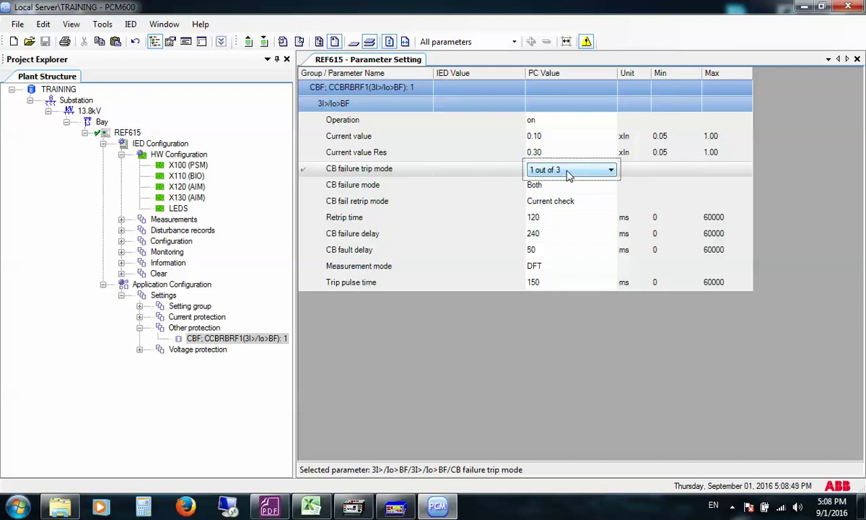
click(569, 173)
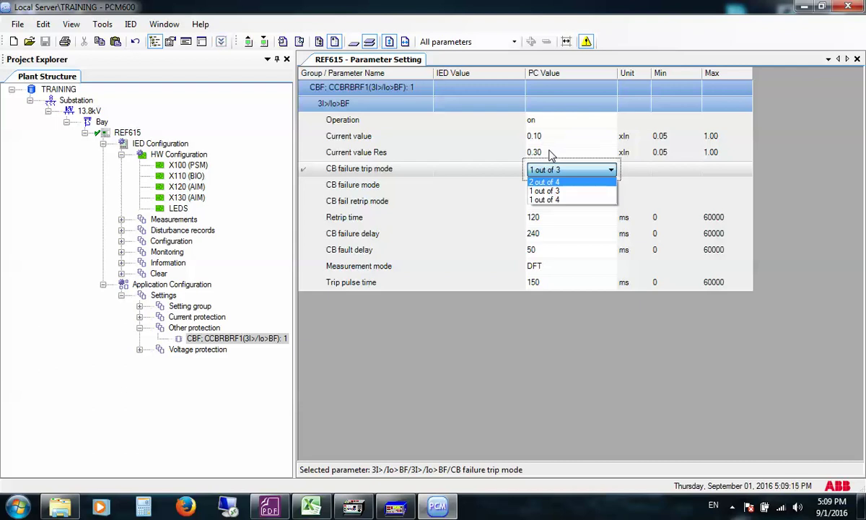
click(556, 192)
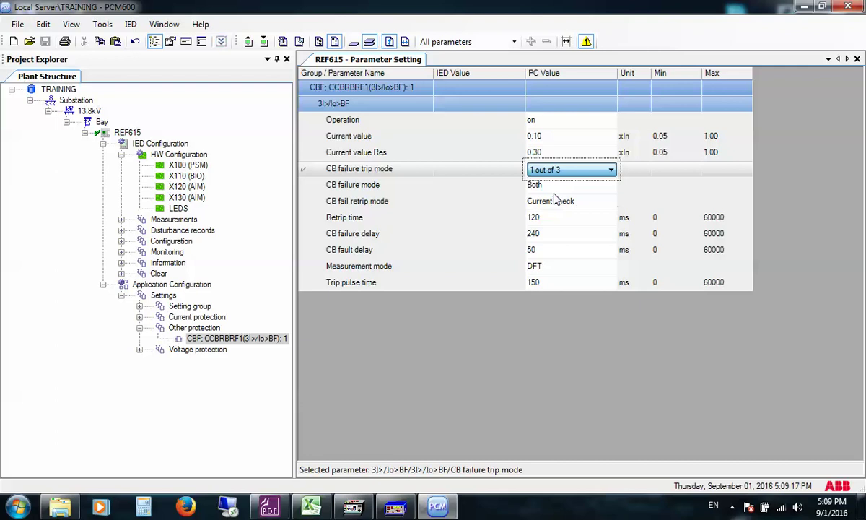
- Set the CB failure mode to Current
click(525, 184)
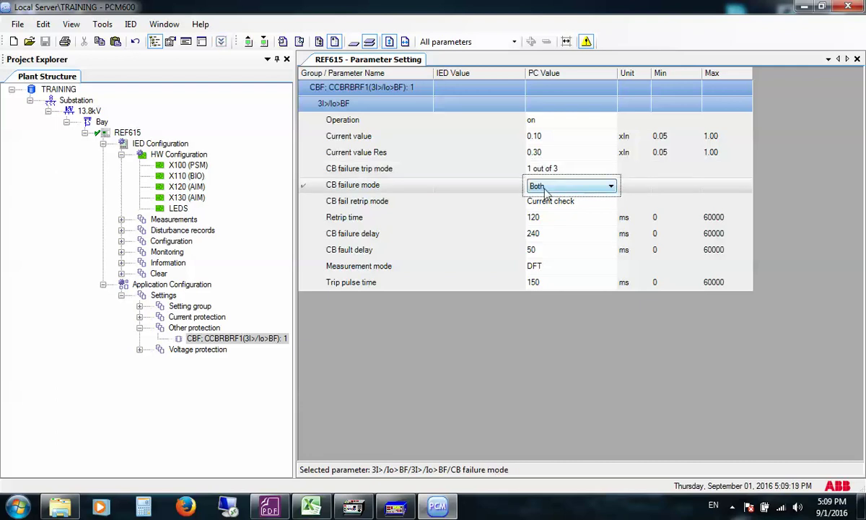
click(571, 188)
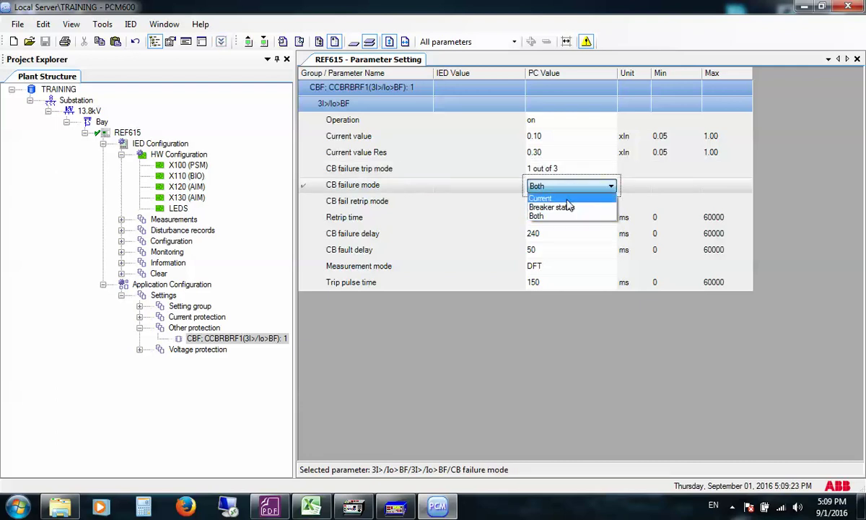
click(568, 200)
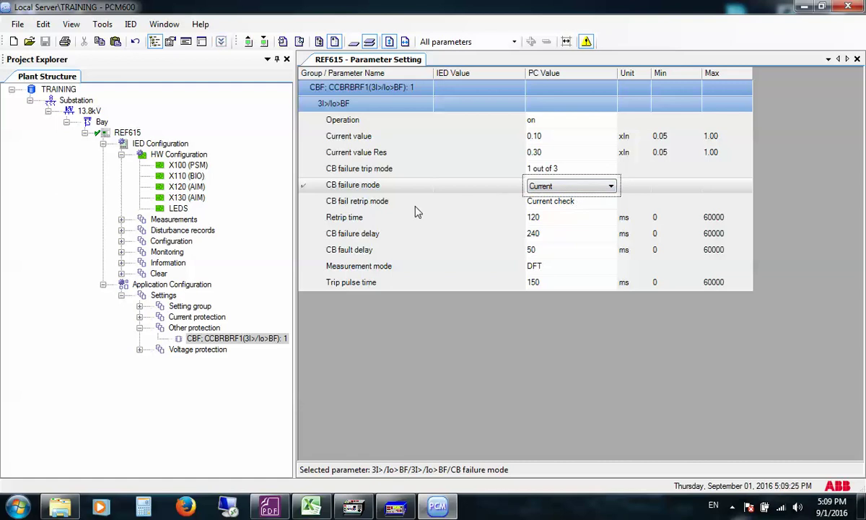
- Choose Current check as the CB fail retrip mode
click(567, 204)
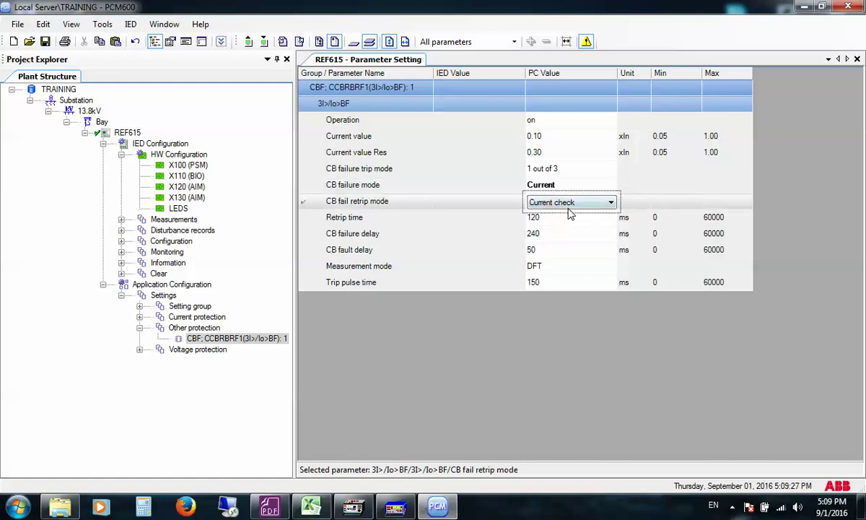
click(569, 205)
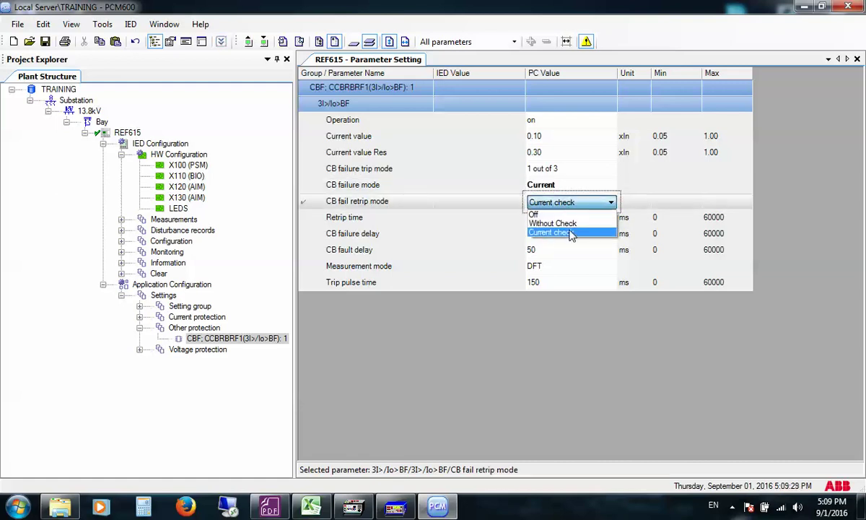
click(571, 233)
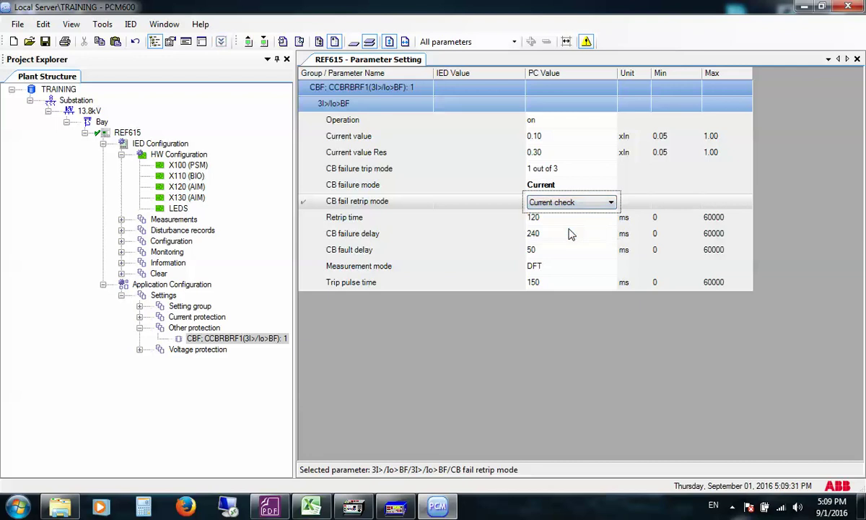
- Review the Retrip time, CB failure delay and CB fault delay, and consult the REF615 logic diagram in Foxit PhantomPDF before returning to PCM600
click(556, 218)
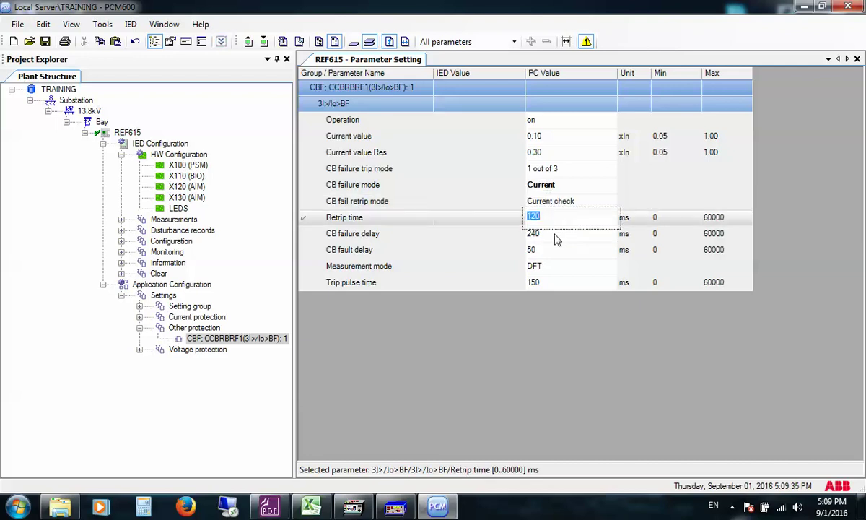
click(556, 234)
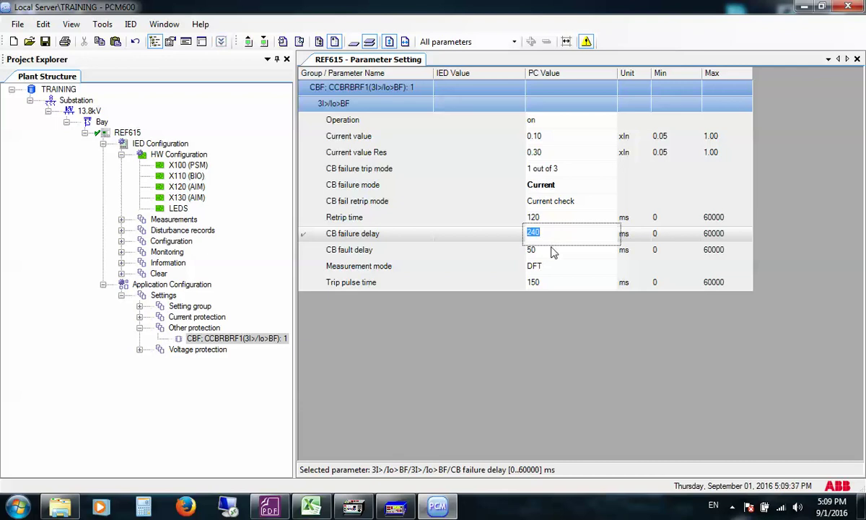
click(551, 249)
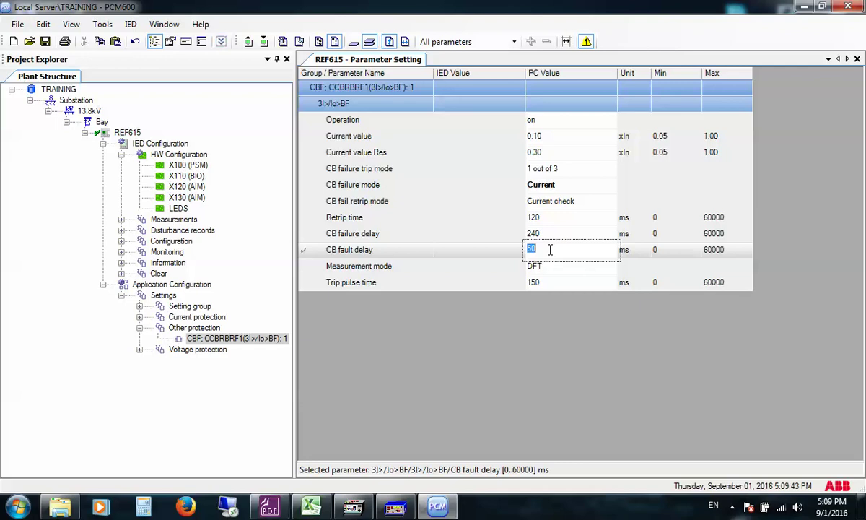
click(269, 506)
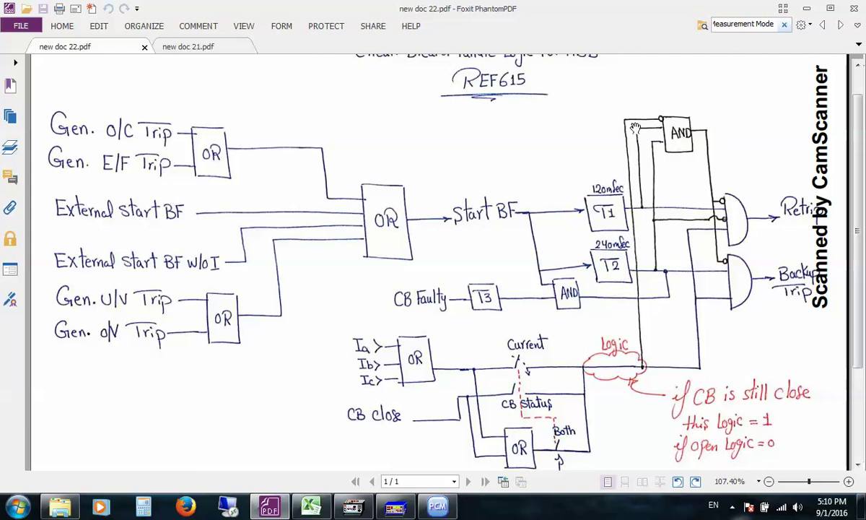
click(806, 8)
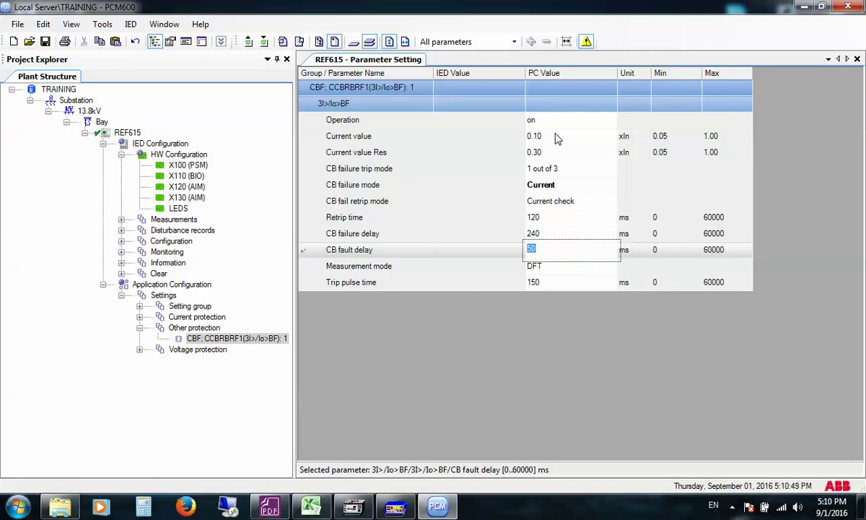
- Close the CBF parameter settings and write the configuration to the REF615 IED, confirming the target relay
click(858, 61)
click(383, 282)
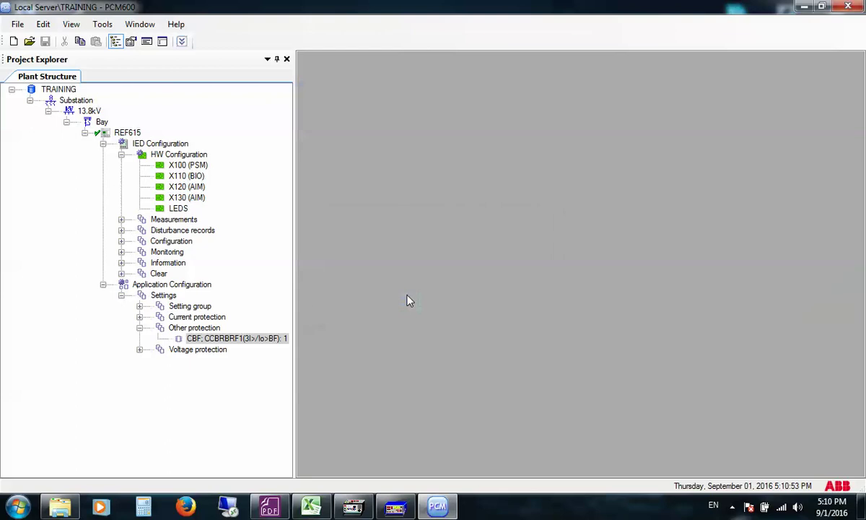
right_click(128, 133)
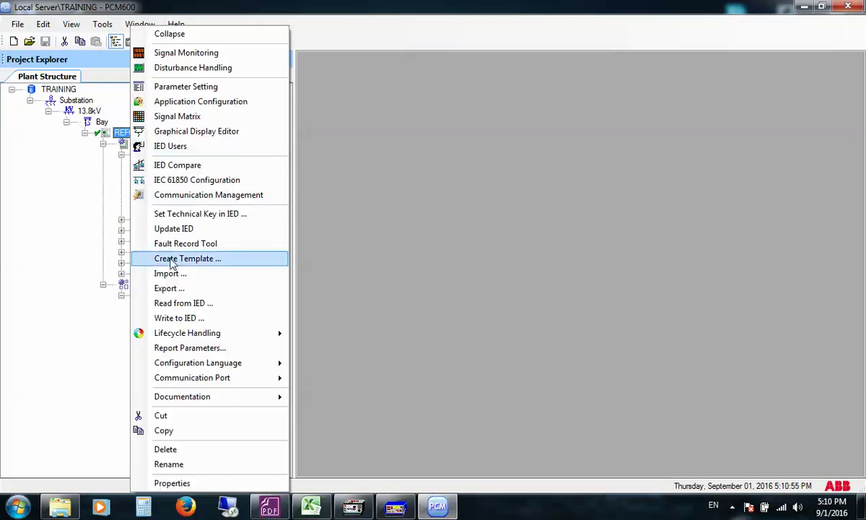
click(174, 318)
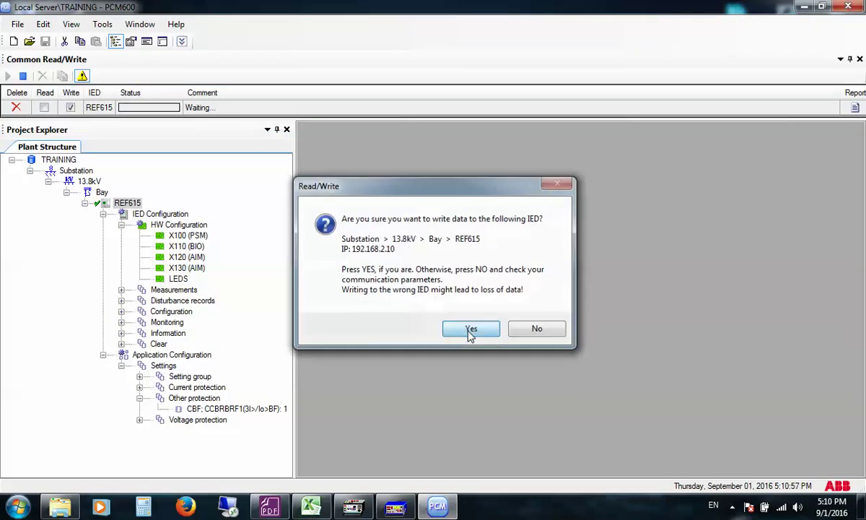
click(467, 330)
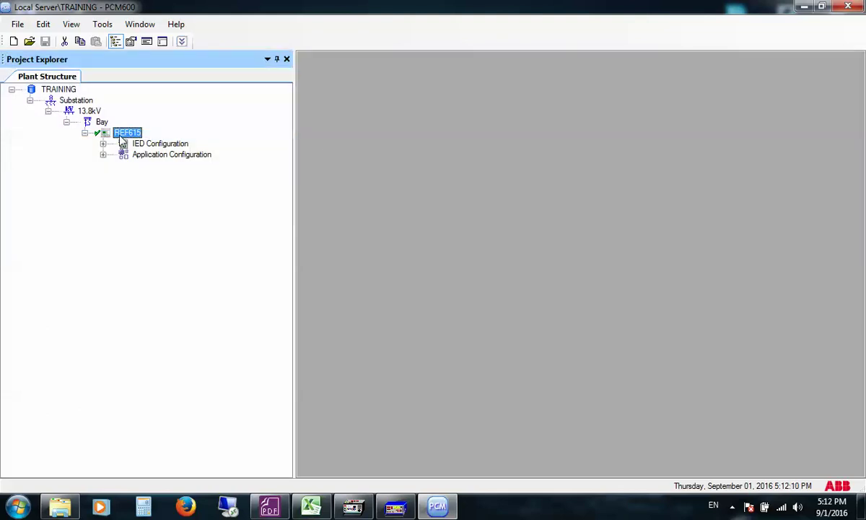
- Open Signal Monitoring for REF615 with the programmable LED statuses, and widen the monitoring area
right_click(120, 136)
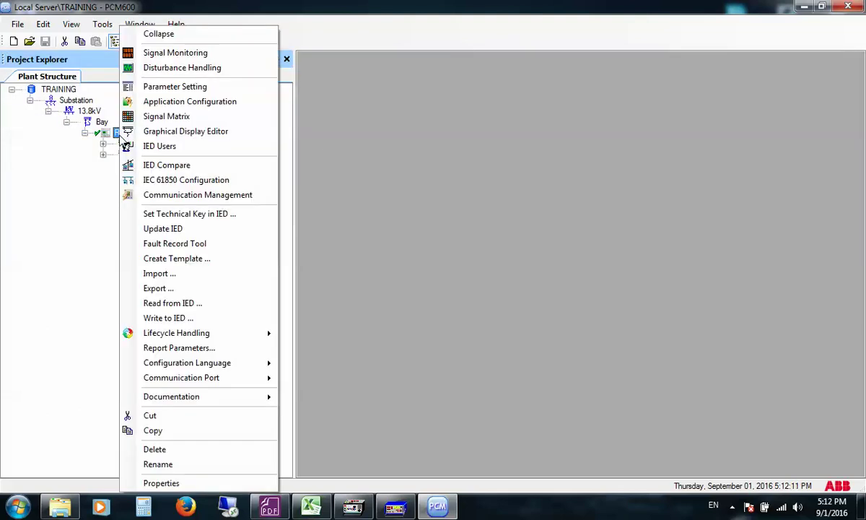
click(153, 52)
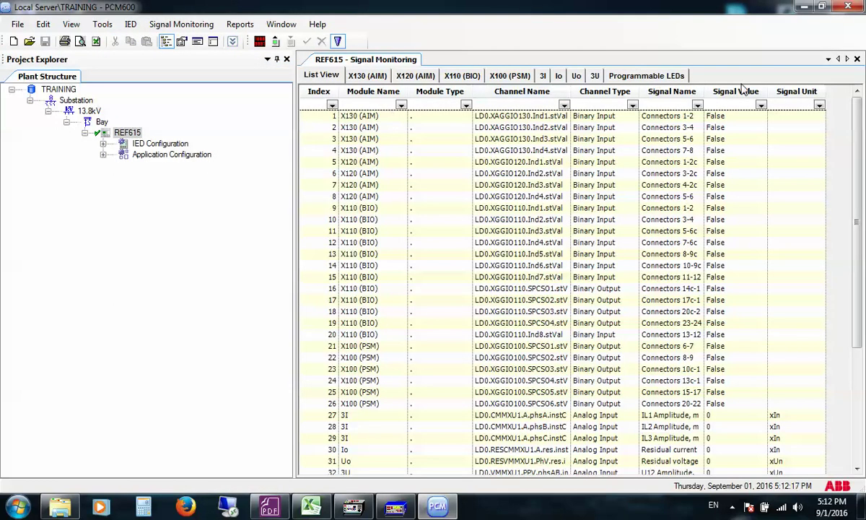
click(643, 77)
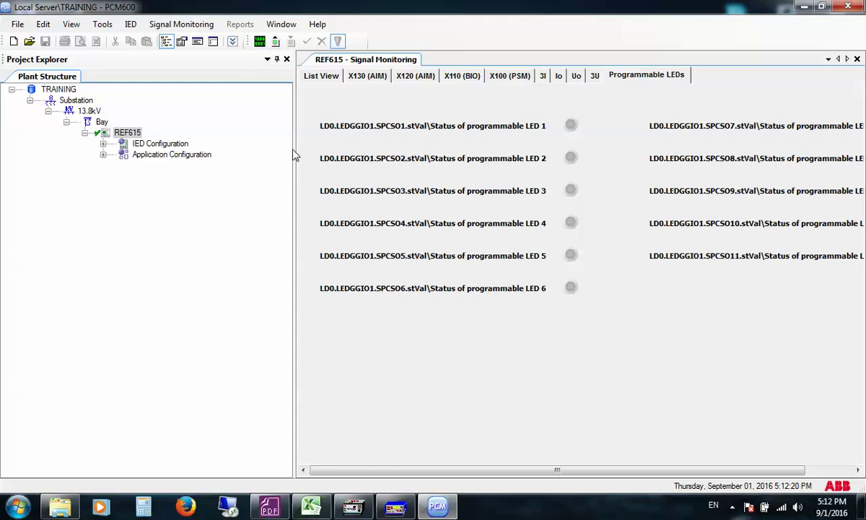
drag(294, 148, 224, 151)
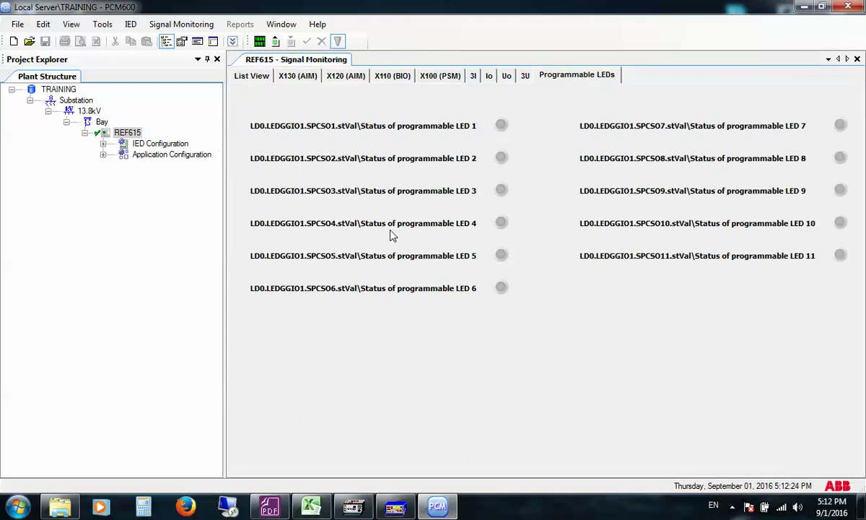
- Arrange PCM600, with programmable LEDs 7 to 11 in view, side by side with the General relay test window
drag(437, 6, 865, 50)
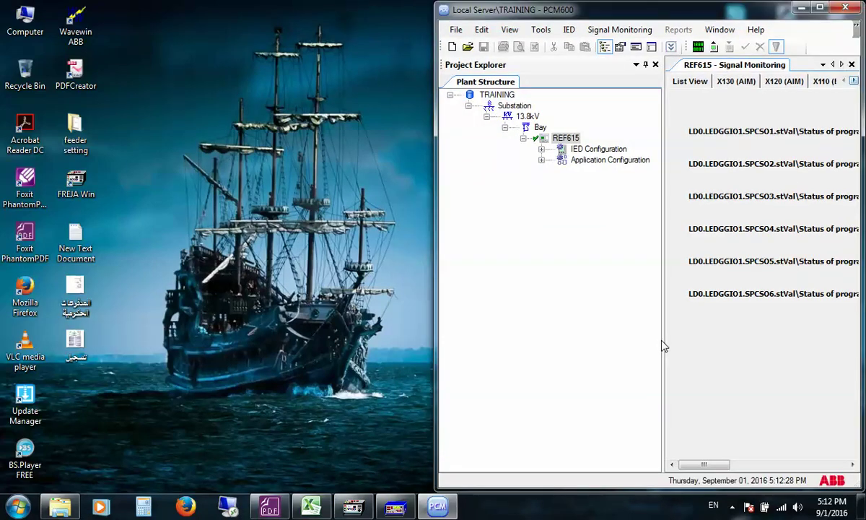
drag(664, 347, 449, 344)
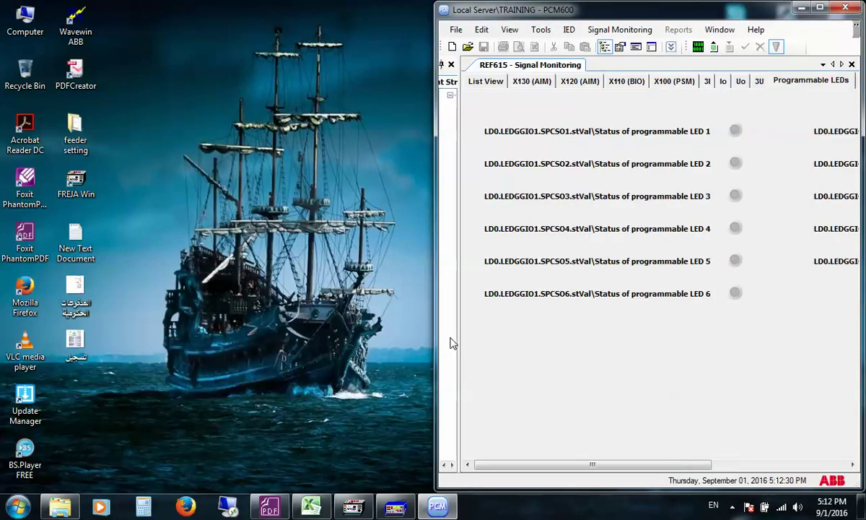
drag(650, 465, 787, 464)
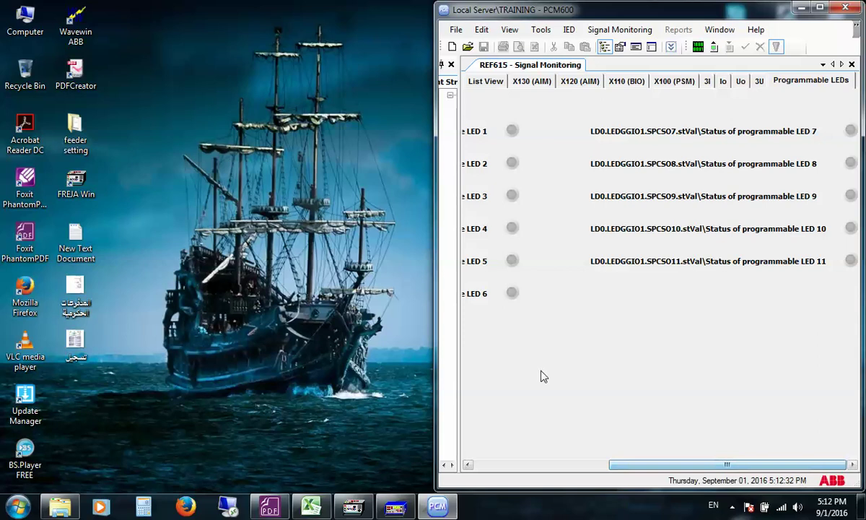
drag(458, 365, 638, 367)
drag(754, 466, 829, 468)
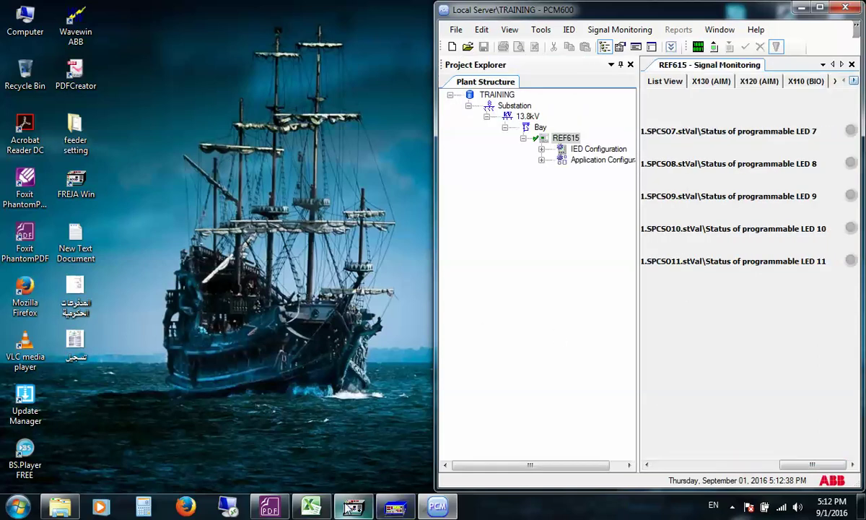
click(395, 507)
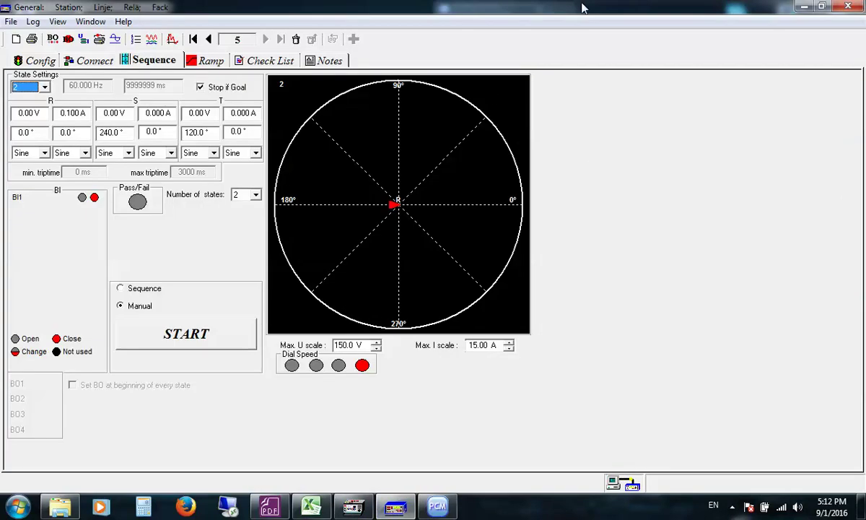
drag(584, 7, 0, 15)
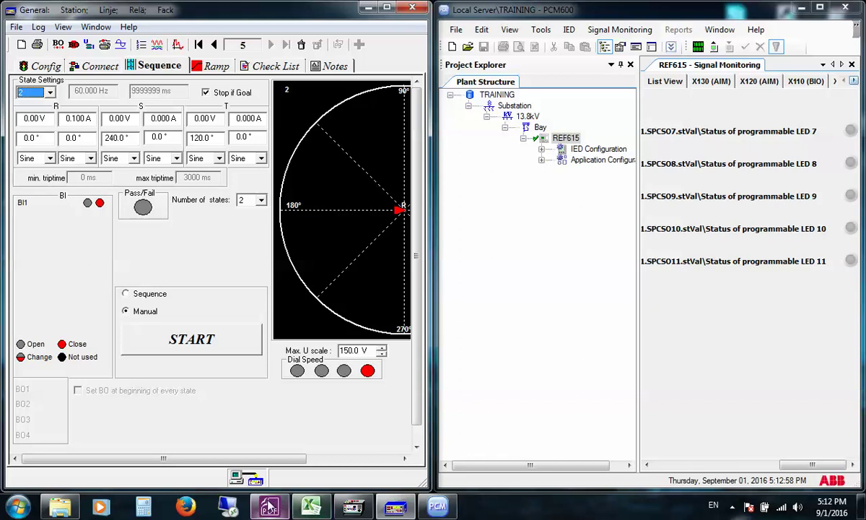
- Consult the breaker failure logic diagram in Foxit PhantomPDF, return to PCM600 and open the CBF CCBRBRF1 parameter settings
click(269, 507)
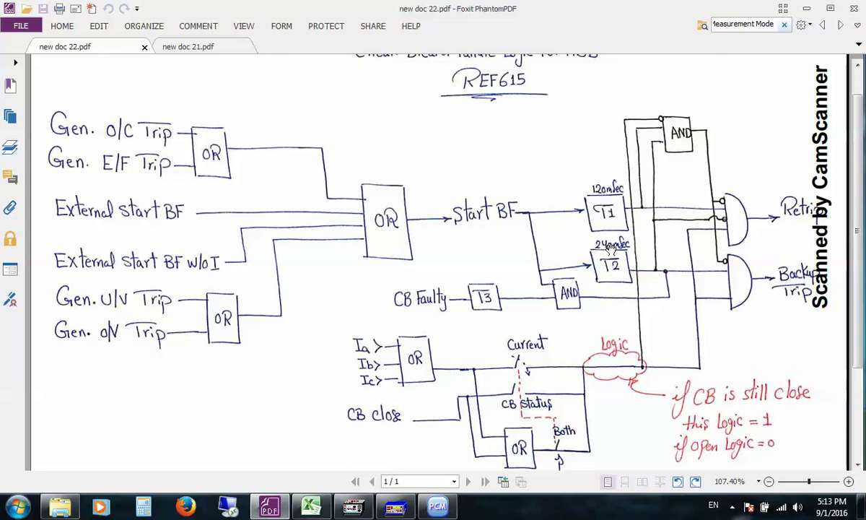
click(807, 8)
click(542, 160)
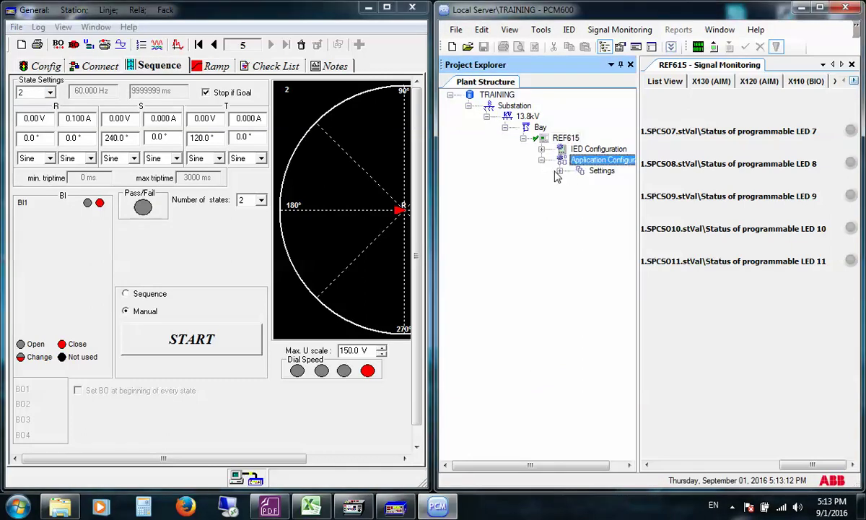
click(560, 170)
click(609, 204)
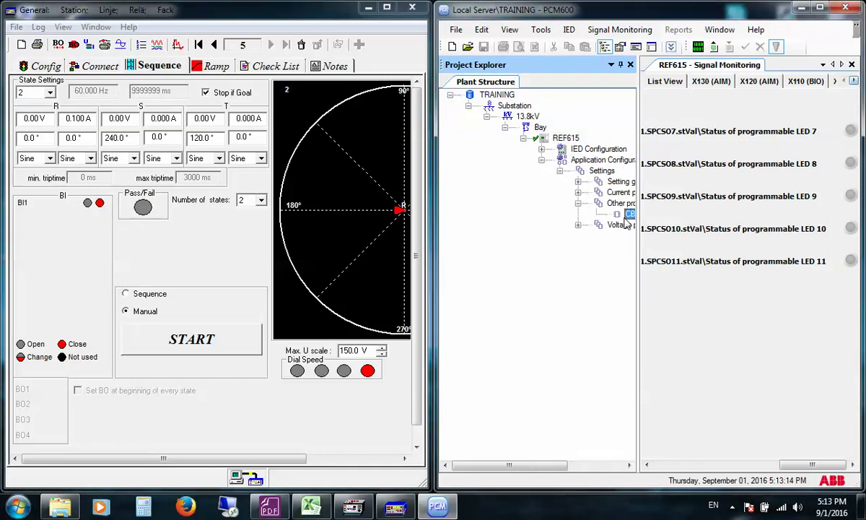
click(578, 203)
right_click(585, 217)
click(636, 224)
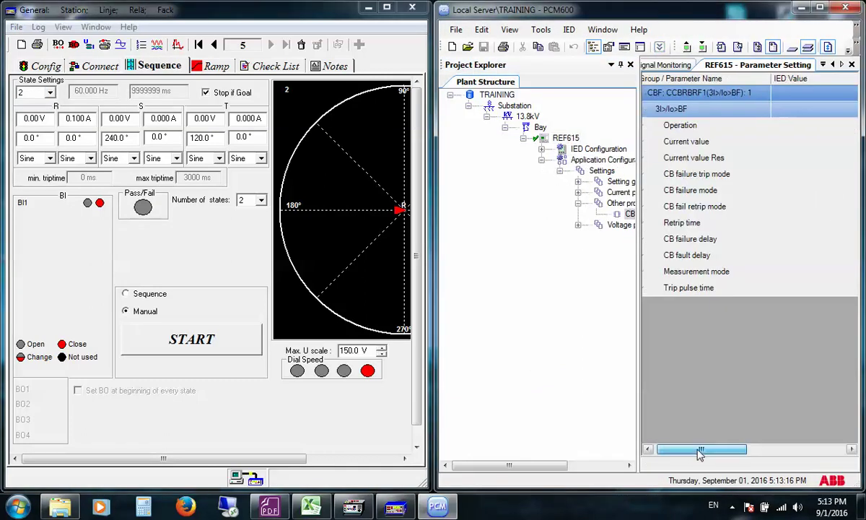
- Set the CBF Retrip time to 60000 ms, write the parameters to the IED and return to Signal Monitoring
click(744, 449)
click(738, 222)
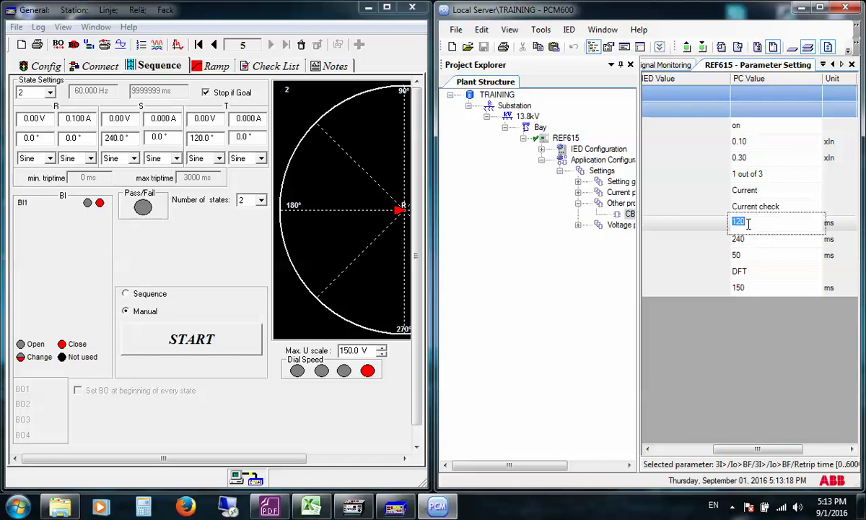
text(60000)
key(Return)
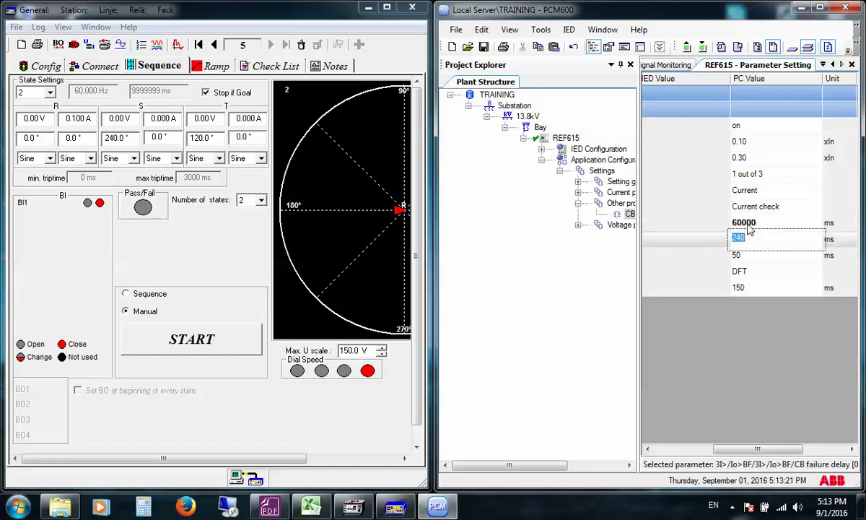
click(750, 228)
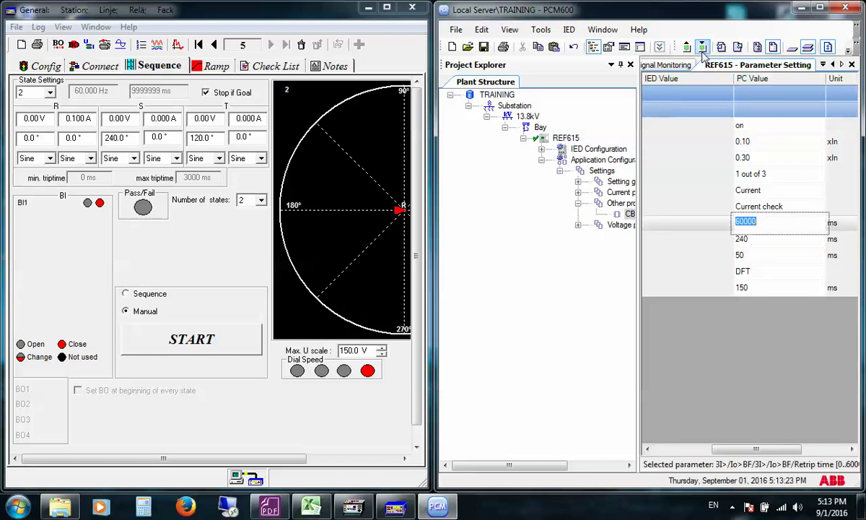
click(660, 46)
click(694, 314)
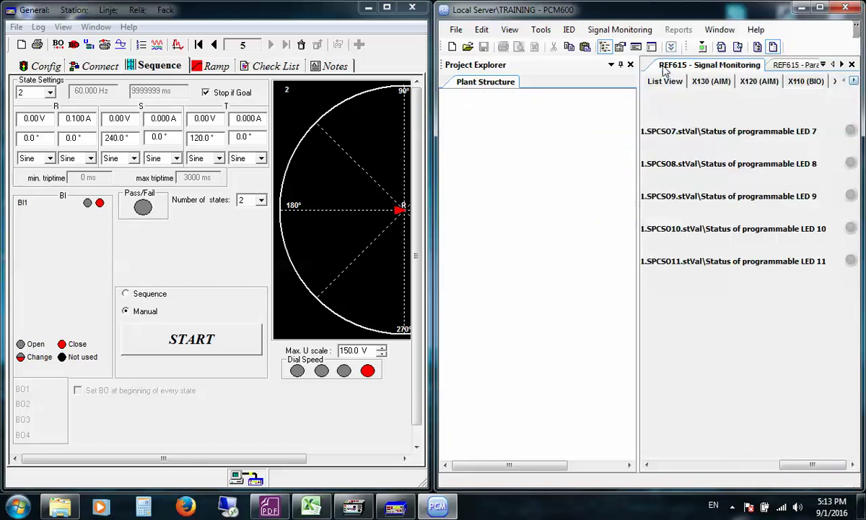
click(646, 65)
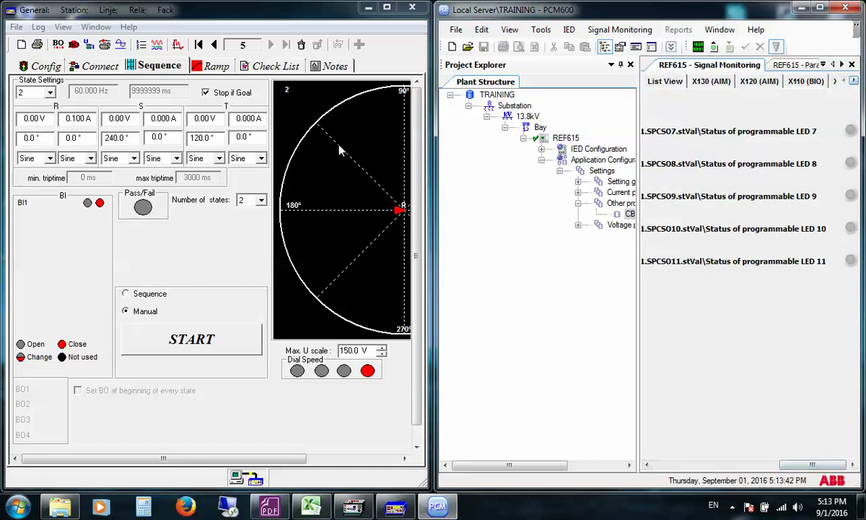
- Start a new test in the relay test program and set the R phase voltage generator to DC
click(46, 69)
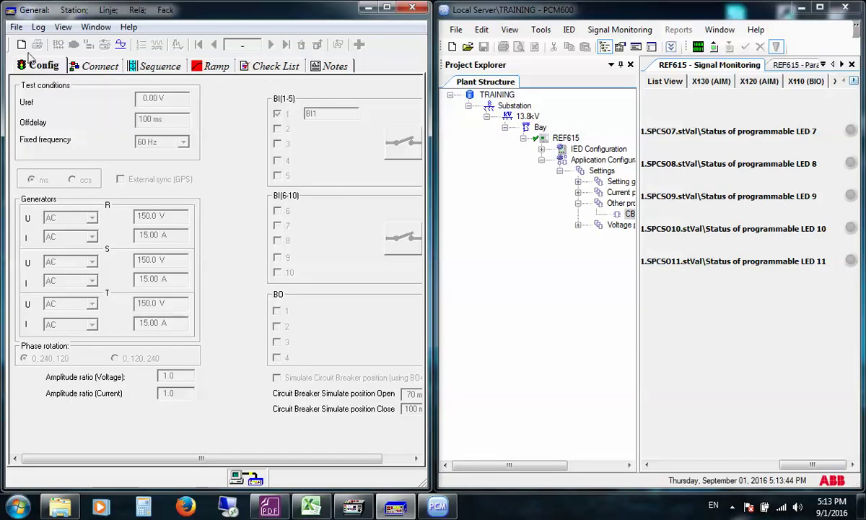
click(21, 44)
click(293, 282)
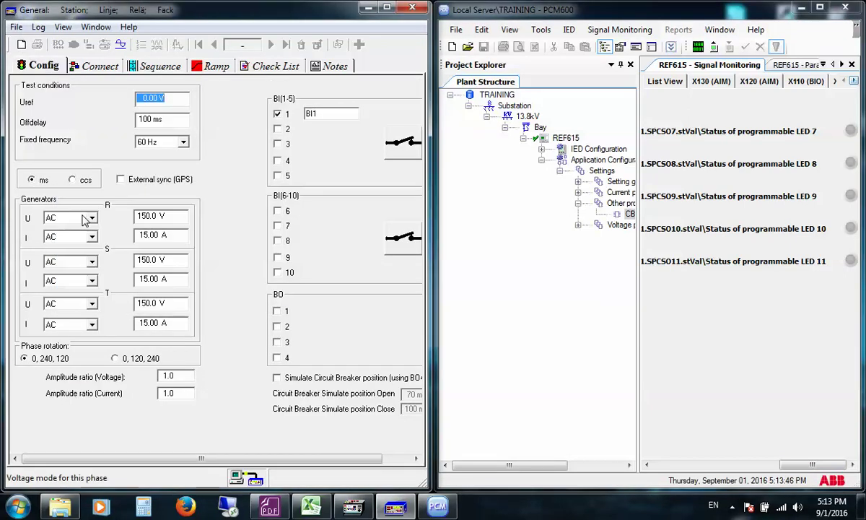
click(80, 218)
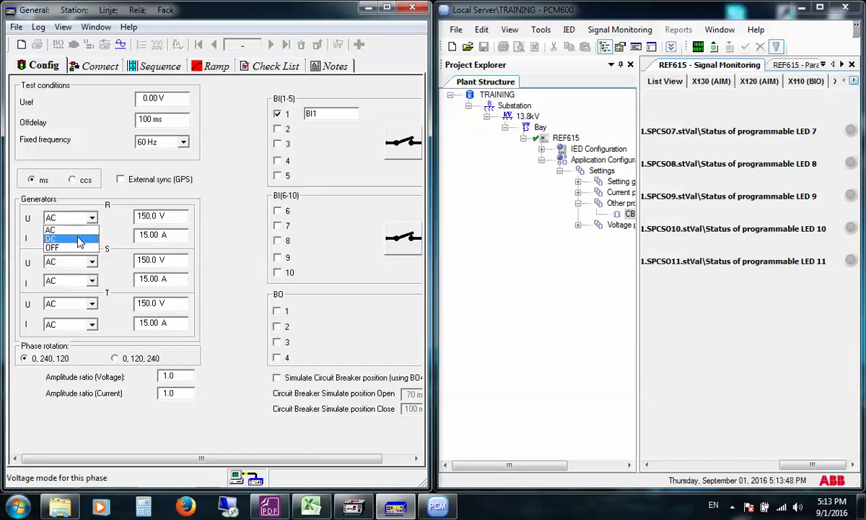
click(79, 239)
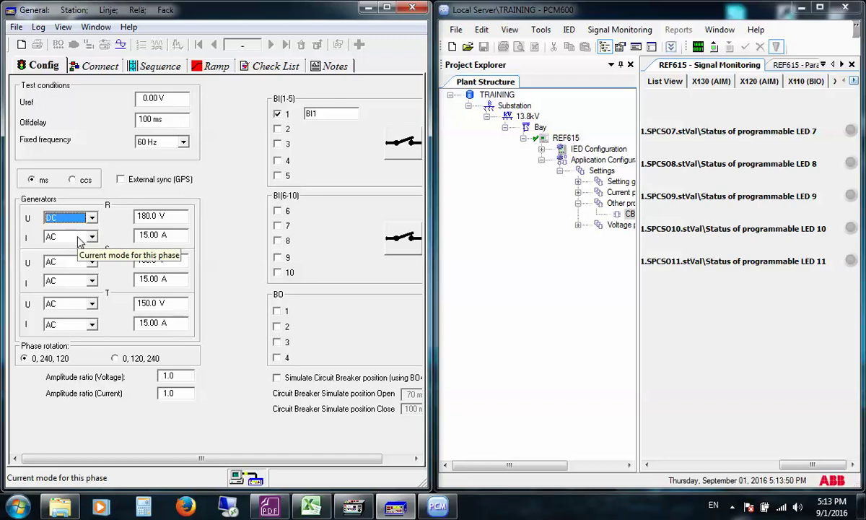
- In sequence state 2, set the R phase current to 0.090 A and voltage to 125 V, and disable Stop if Goal
click(138, 63)
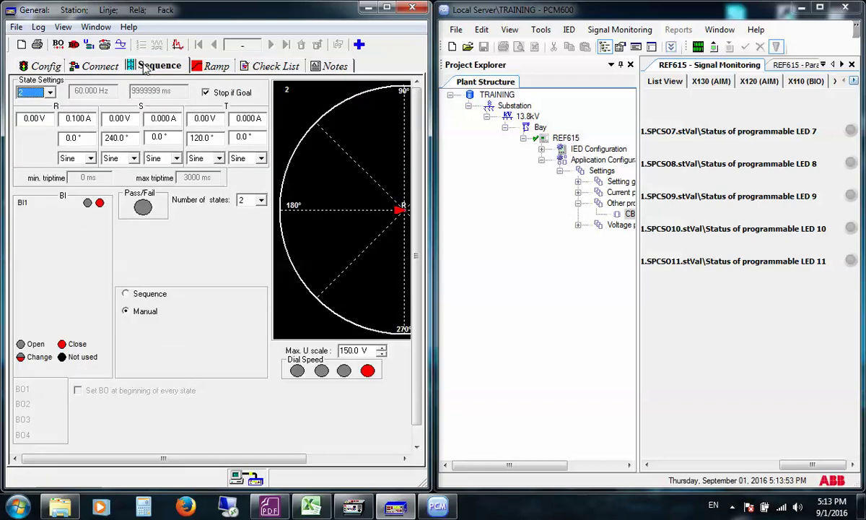
click(77, 119)
text(0.01)
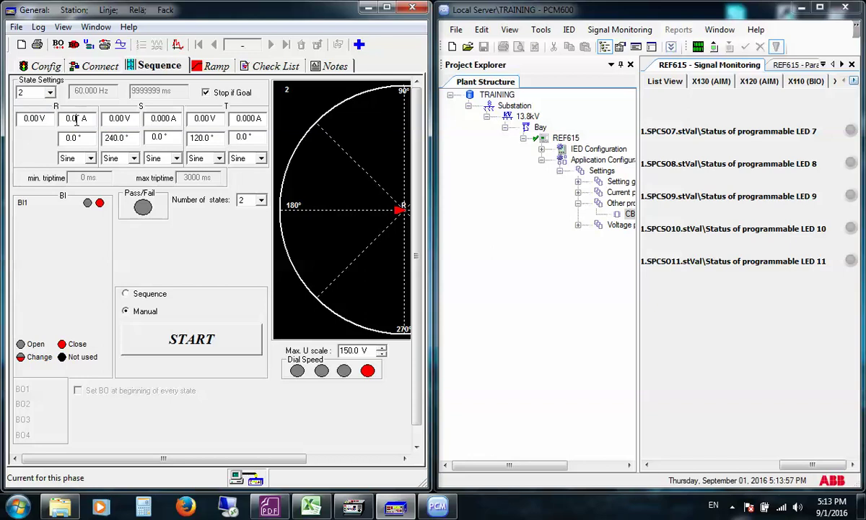
key(Tab)
click(32, 117)
text(125)
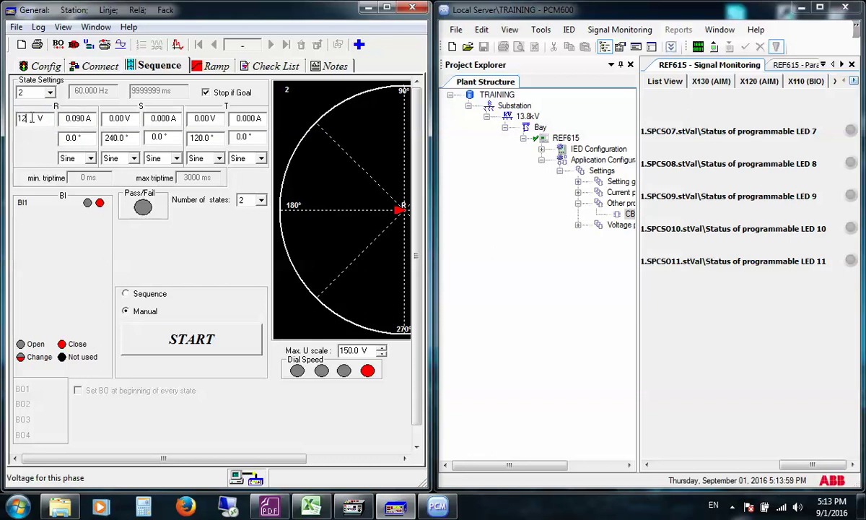
key(Tab)
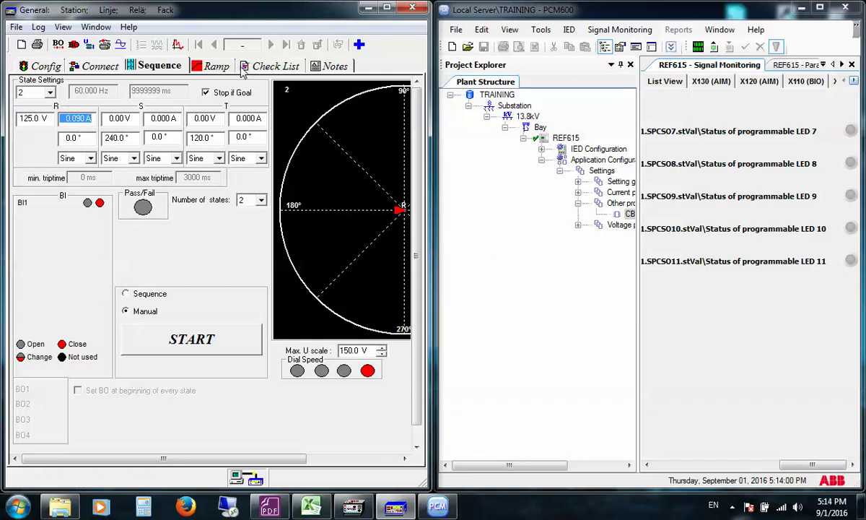
click(227, 94)
- Start the manual injection and raise the R phase current gradually to 0.103 A while monitoring the relay's LEDs
click(202, 344)
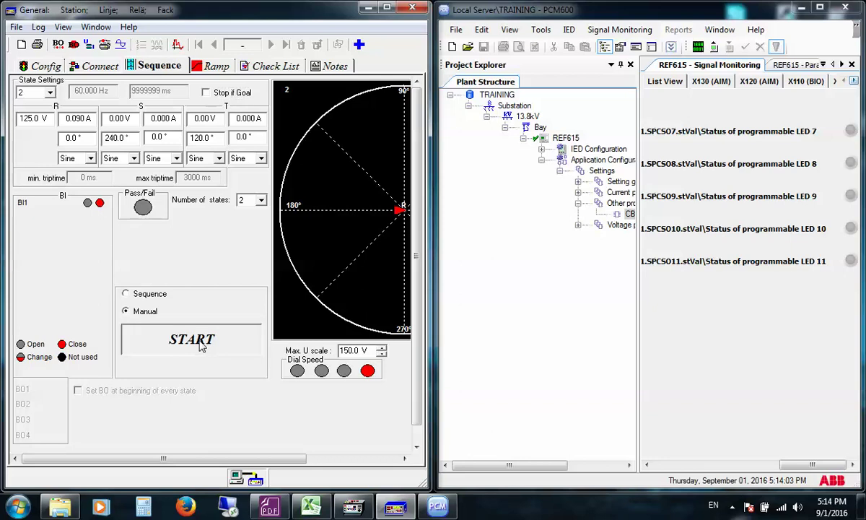
click(87, 122)
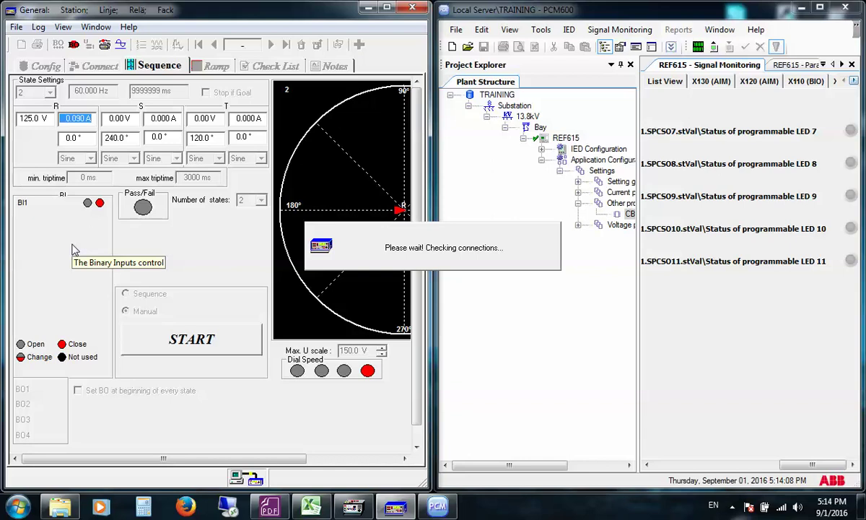
key(Up)
key(Up)
key(Up)
key(Up)
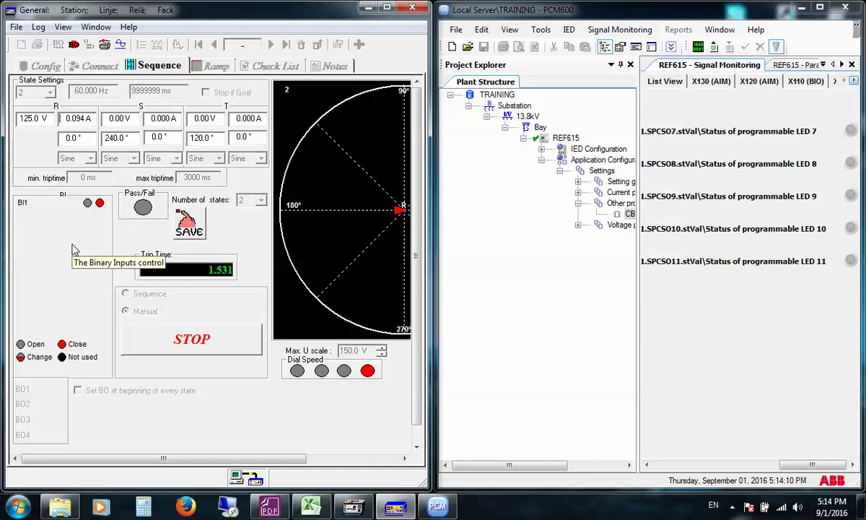
key(Up)
key(Up)
key(Up)
key(Up)
key(Up)
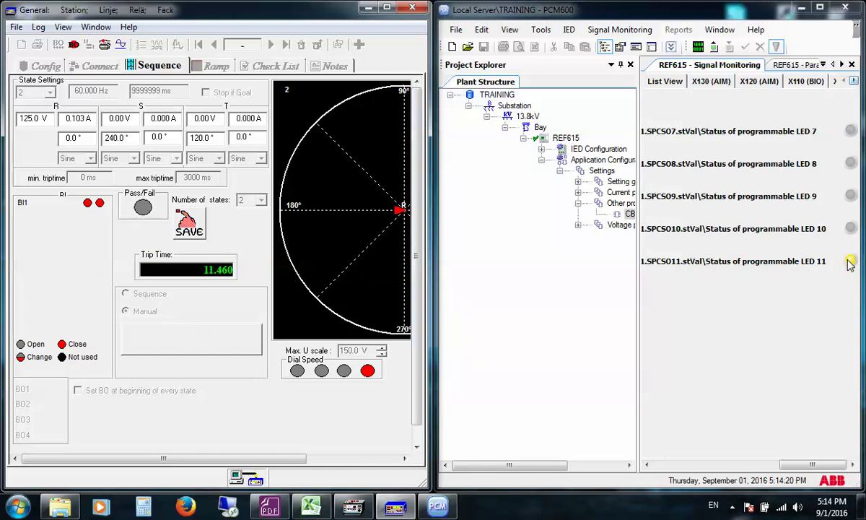
- Lower the R phase current to 0.100 A during the injection and stop the test
click(85, 118)
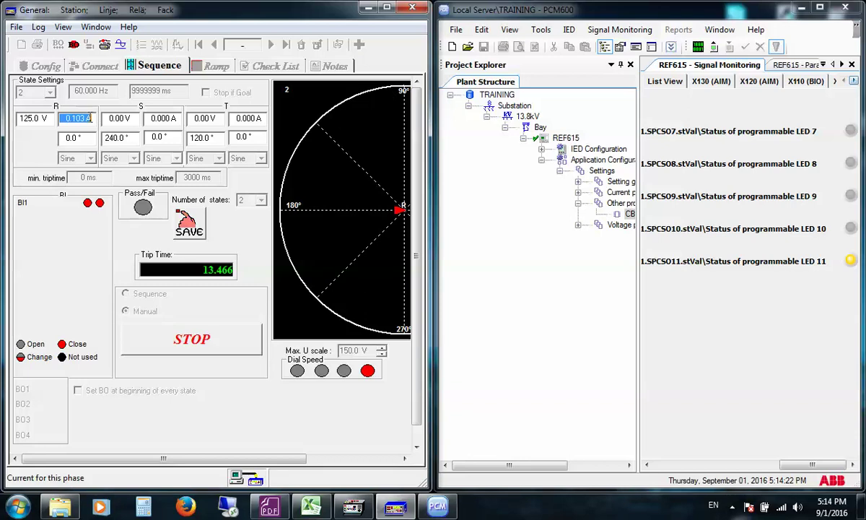
text(0.100)
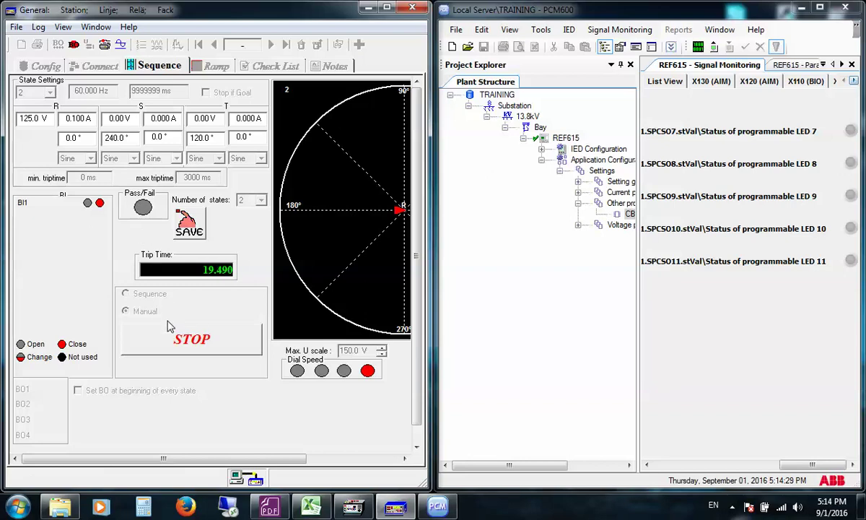
click(172, 339)
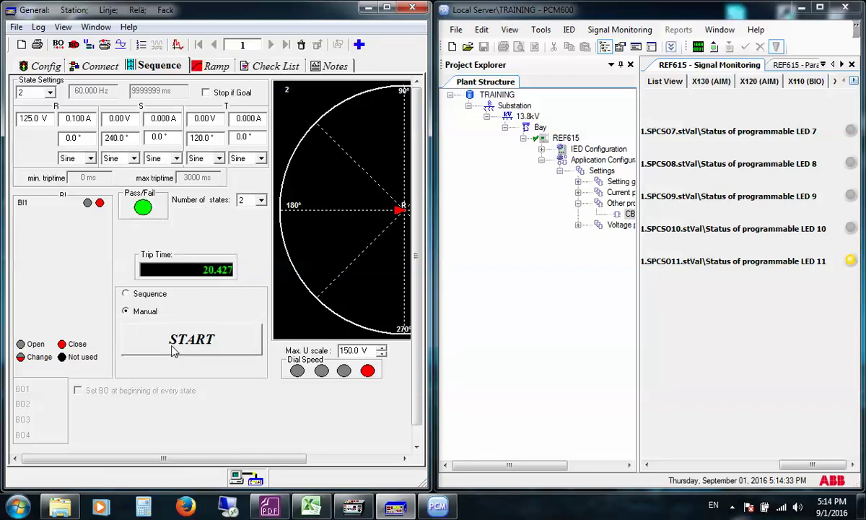
- Enable Stop if Goal, set the R phase current to 0.200 A and run the manual injection
click(206, 93)
click(70, 120)
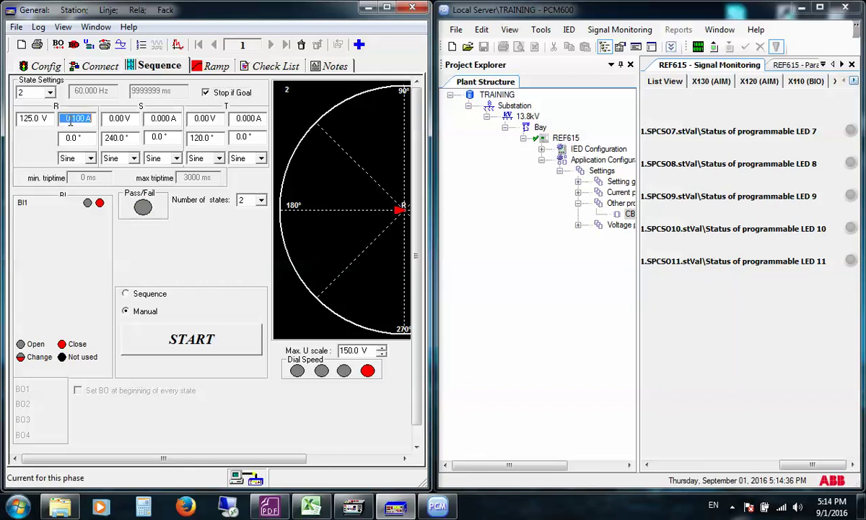
text(0.2)
key(Tab)
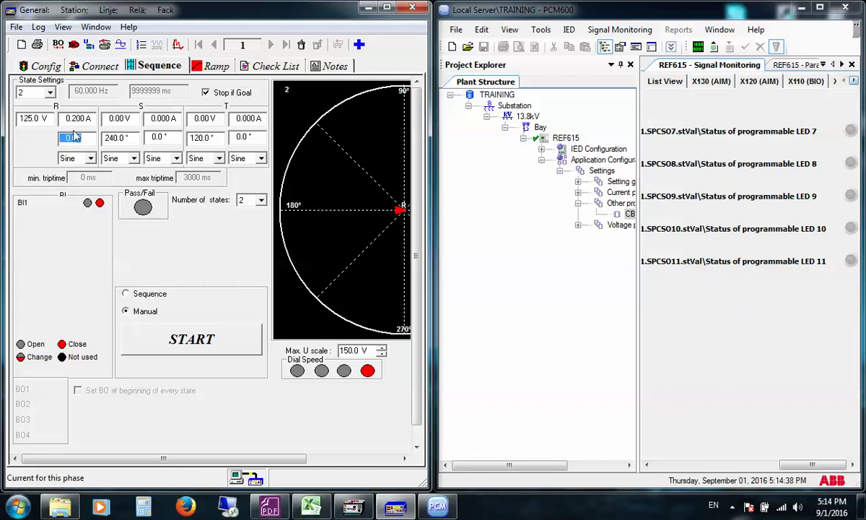
click(155, 341)
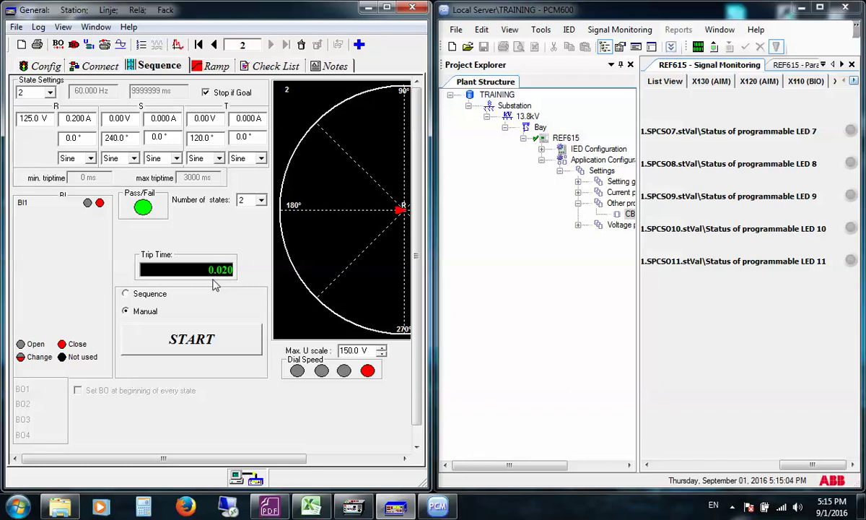
- Set the CBF Retrip time to 120 ms in PCM600, write it to the relay and rerun the manual injection
click(629, 214)
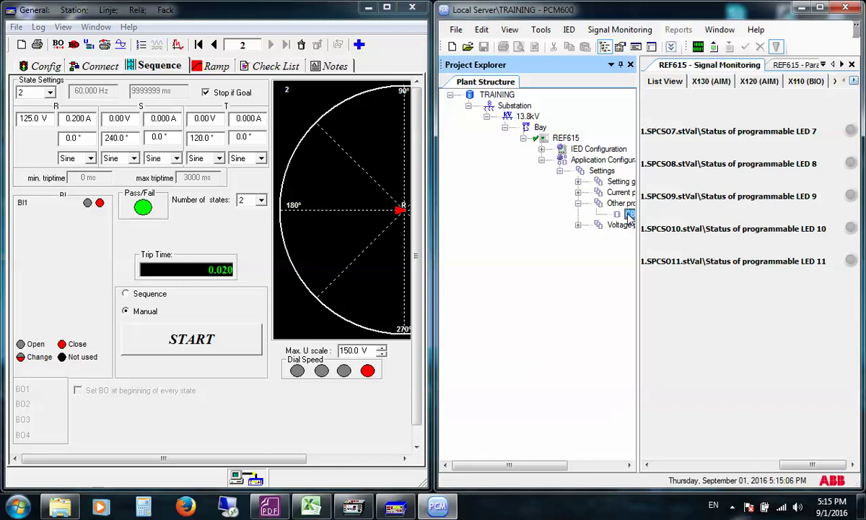
right_click(629, 214)
click(638, 222)
text(1)
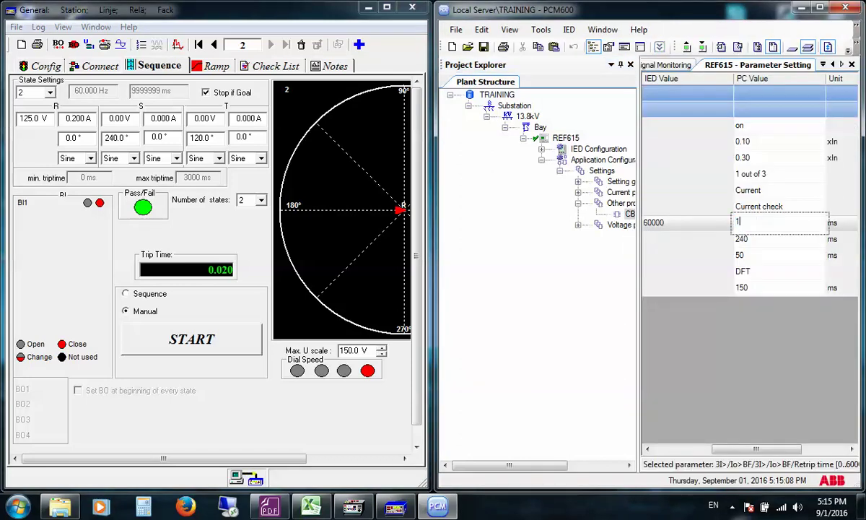
text(20)
key(Return)
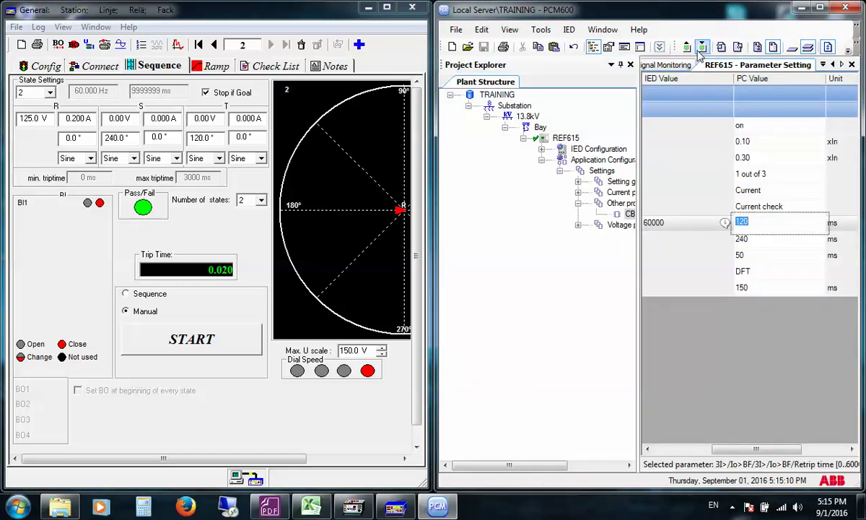
click(701, 51)
click(647, 316)
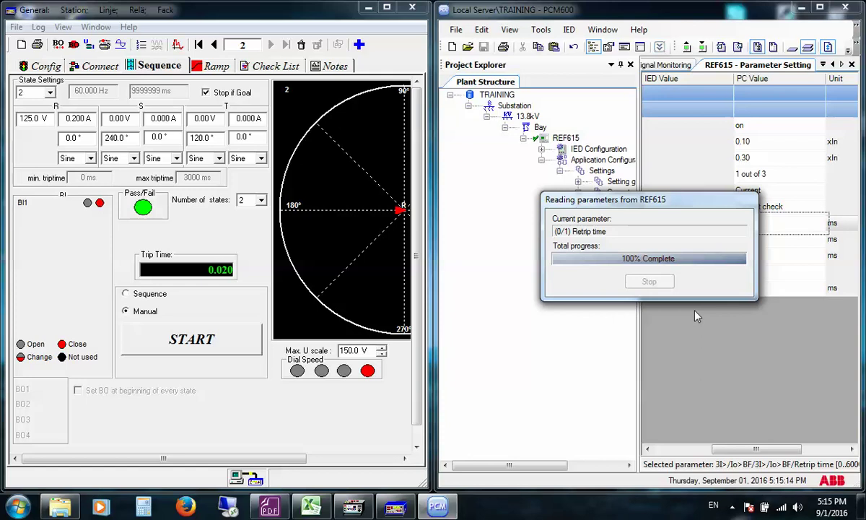
click(219, 346)
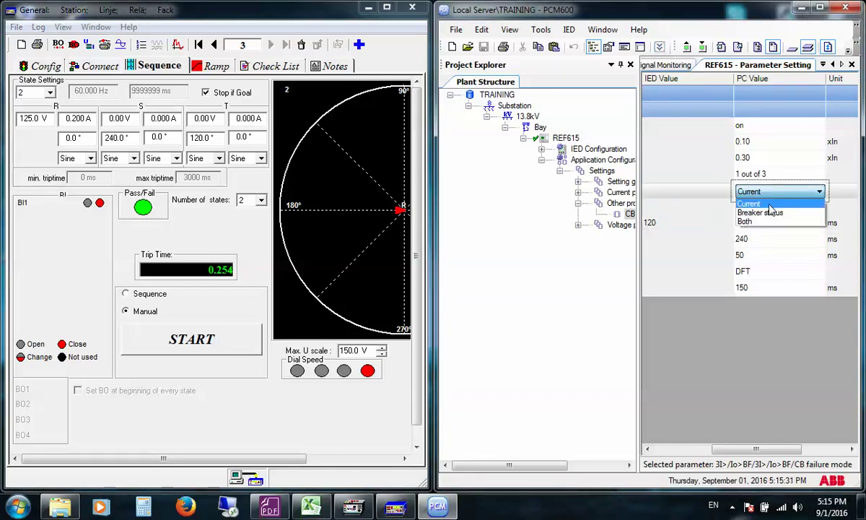
- Set the CB failure mode to Breaker status and write it to the relay with read back
click(764, 209)
click(702, 48)
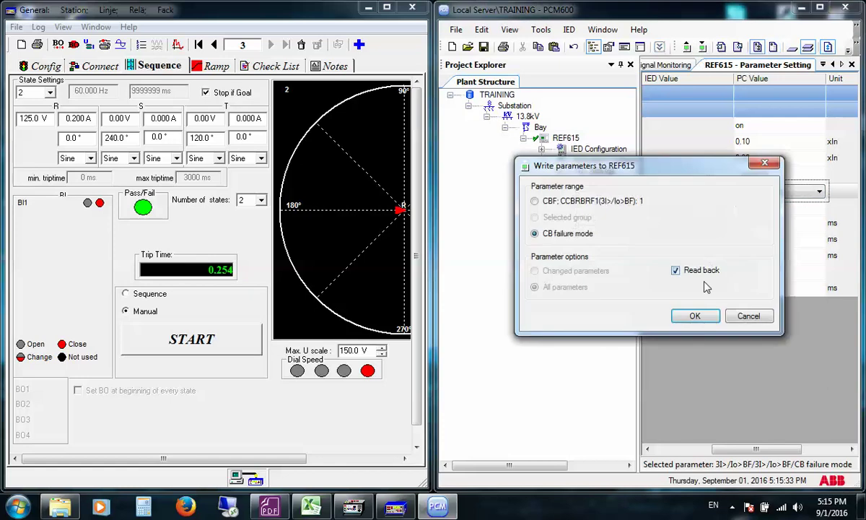
click(702, 316)
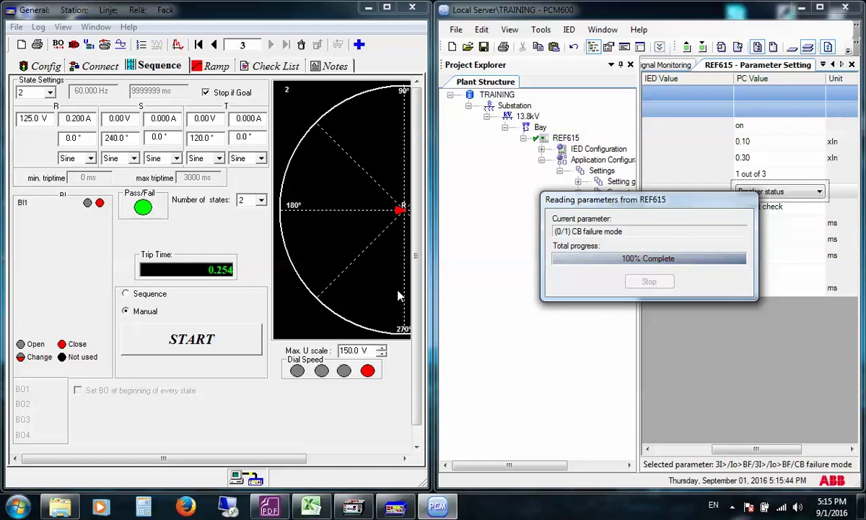
- Run and stop the manual injection in the relay test program, and set the R phase current to 0 A
click(230, 339)
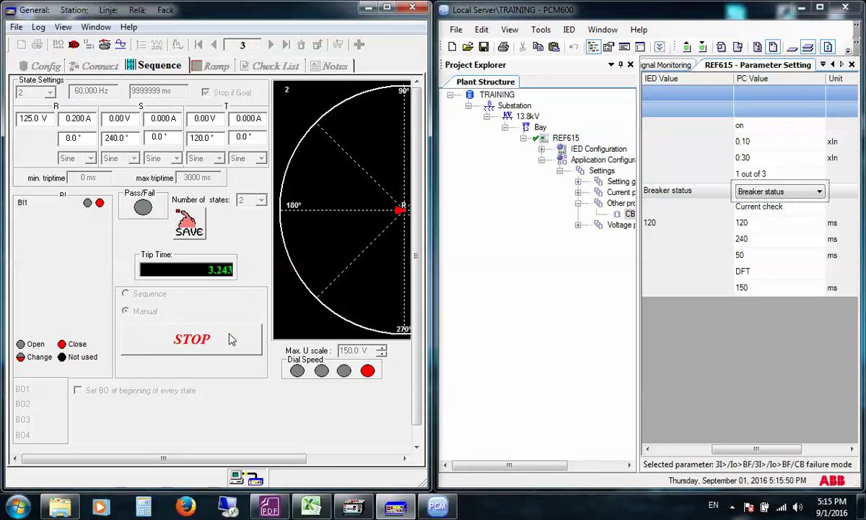
click(230, 340)
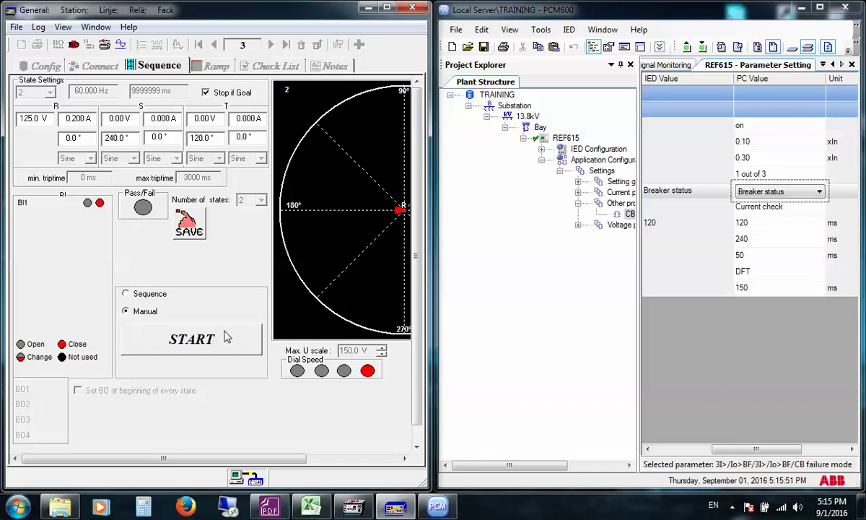
click(82, 120)
text(0)
key(Tab)
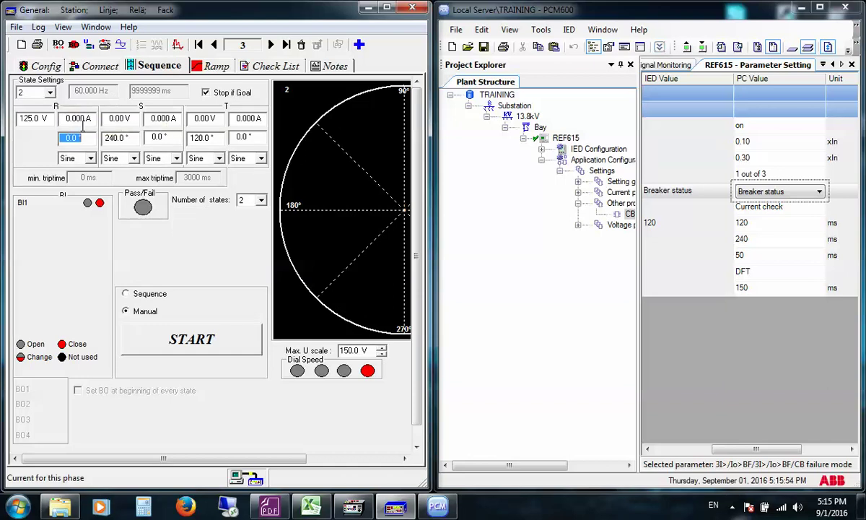
- Set Input 3 inversion of the X110 (BIO) card to True, write it to the relay and run the manual injection
double_click(567, 149)
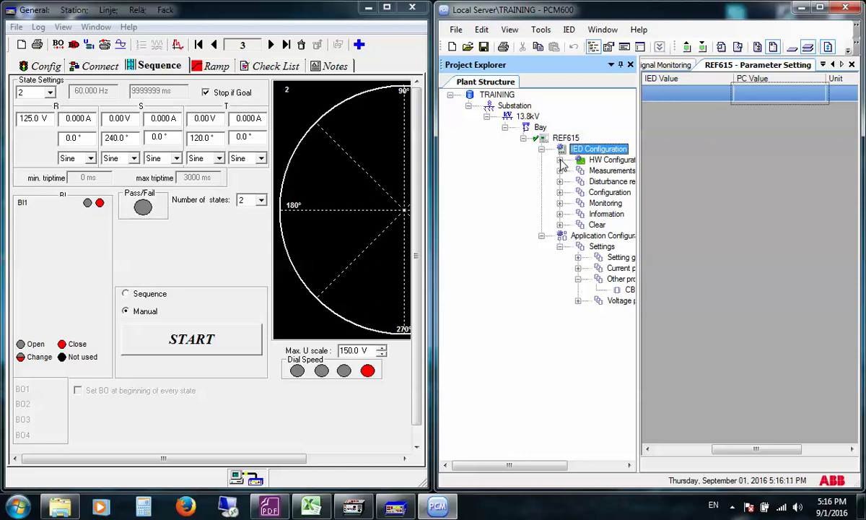
click(561, 161)
click(621, 182)
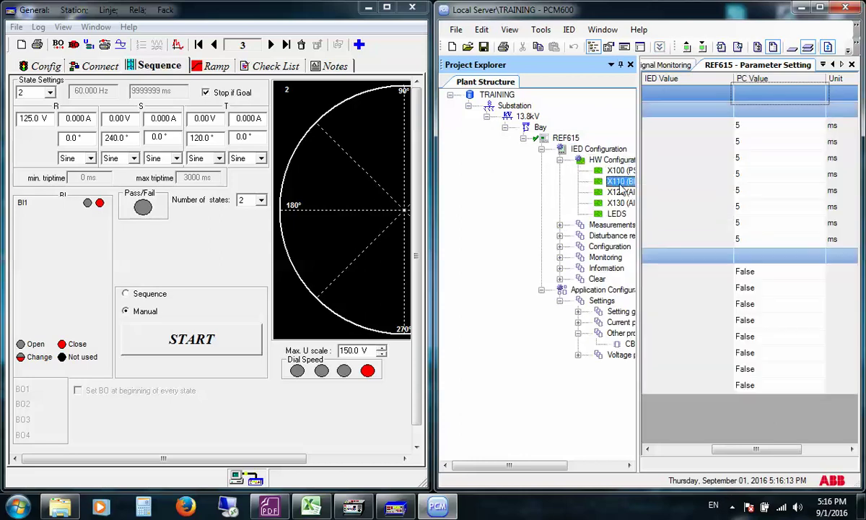
right_click(621, 181)
click(756, 306)
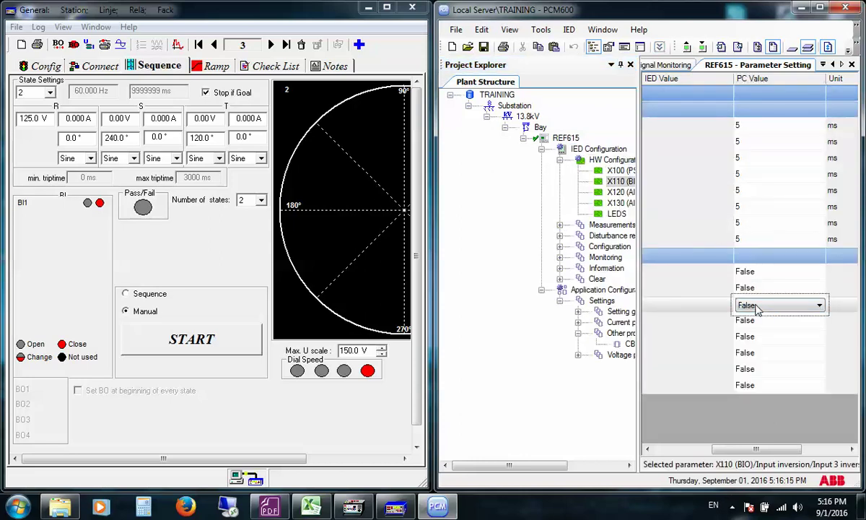
click(756, 306)
click(758, 330)
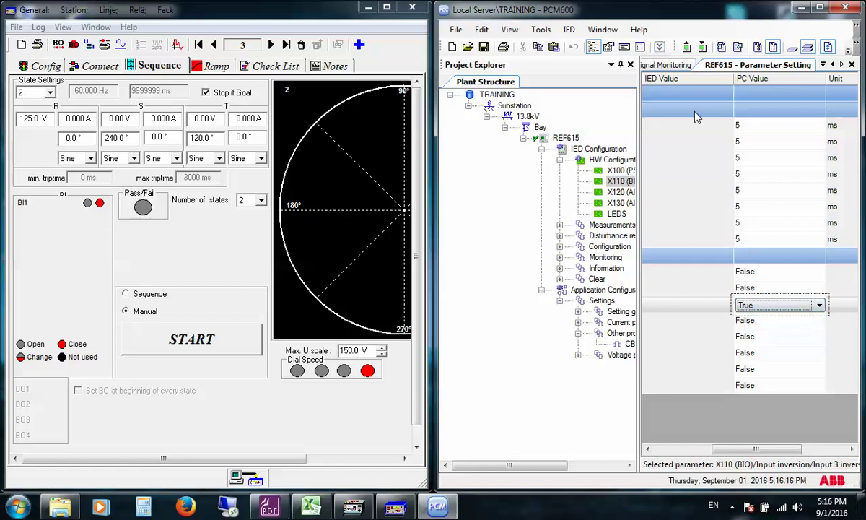
click(660, 47)
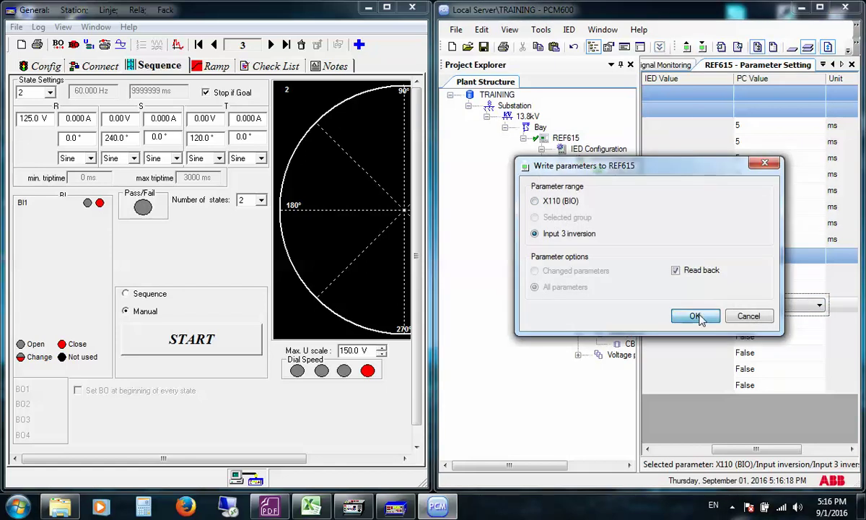
click(697, 317)
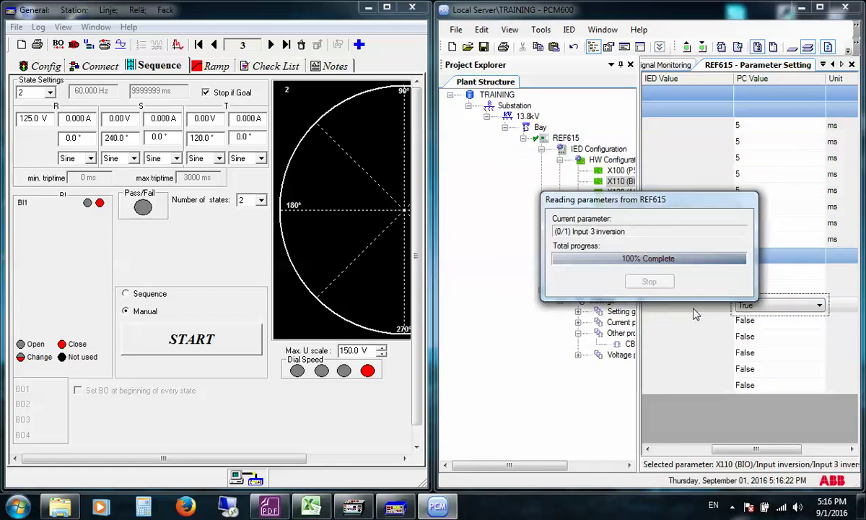
click(217, 343)
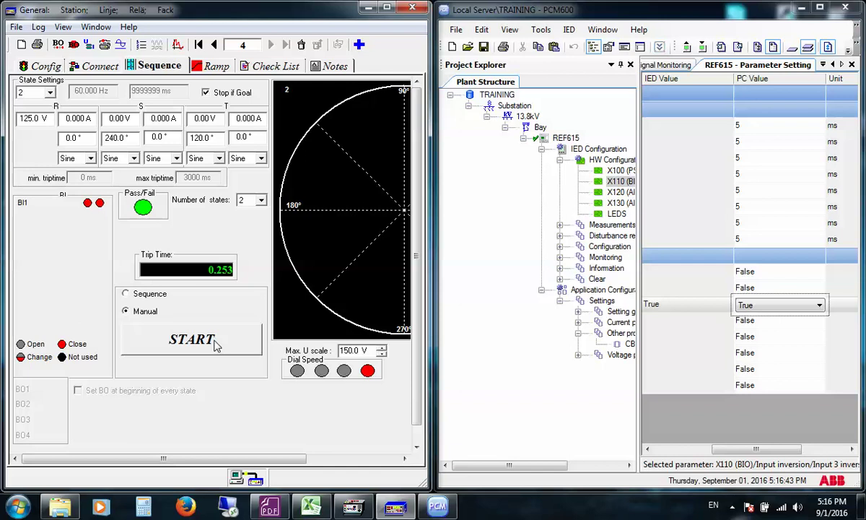
- Set Input 3 inversion of the X110 (BIO) card back to False and write it to the relay
click(798, 310)
click(793, 315)
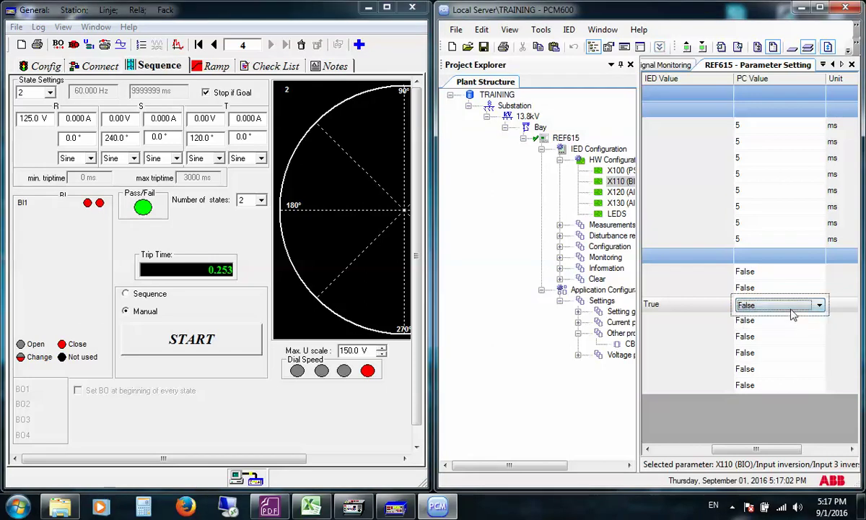
click(659, 46)
click(699, 320)
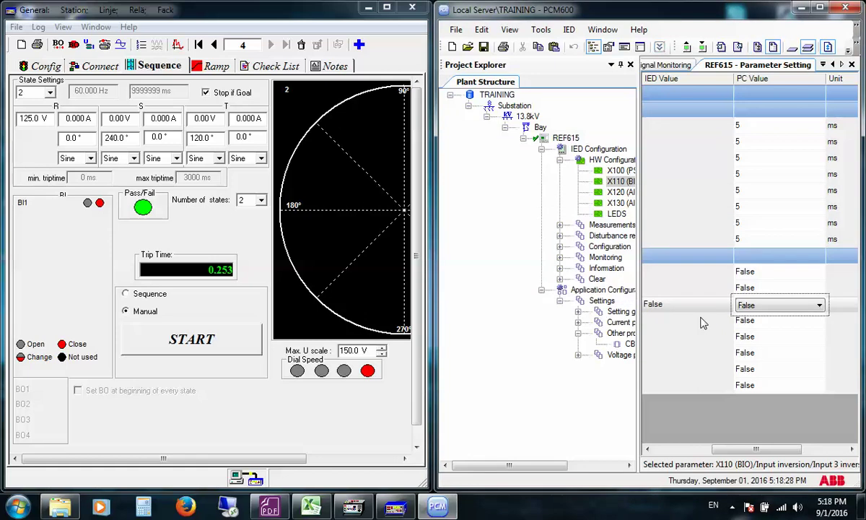
- Set the CB failure mode to Both in the CBF parameters and review the mode options
click(627, 343)
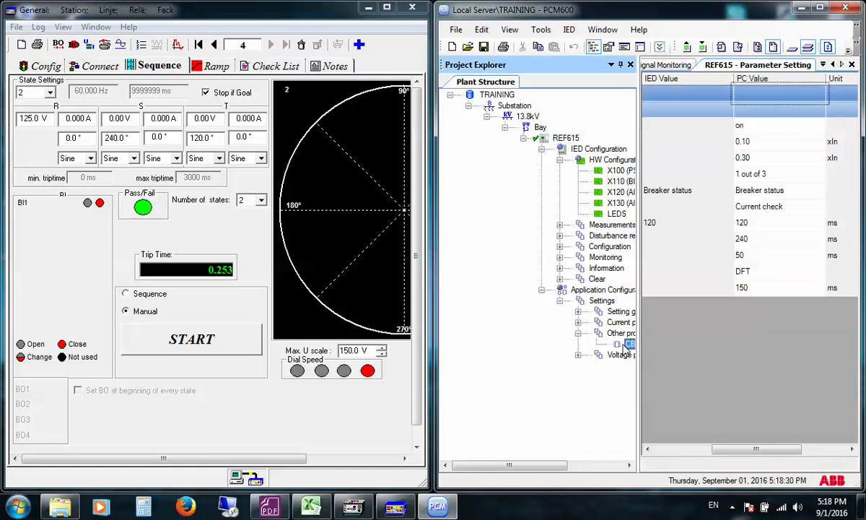
click(779, 193)
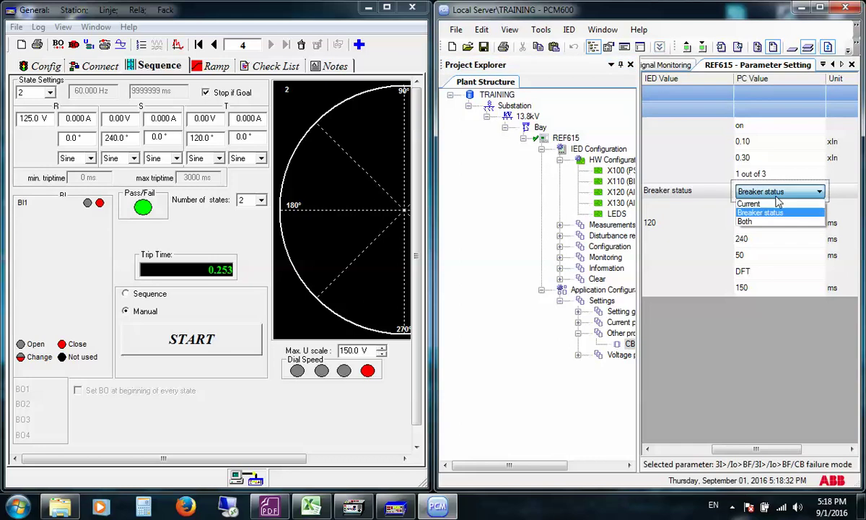
click(764, 227)
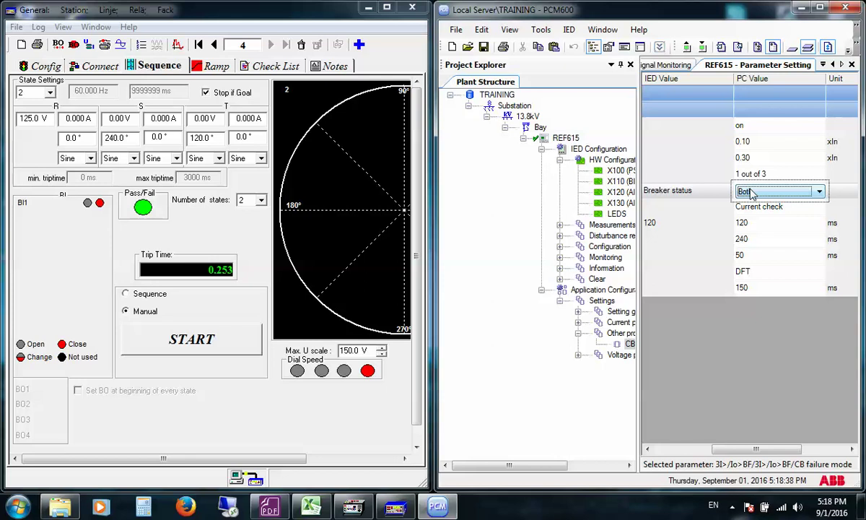
click(751, 193)
click(754, 213)
click(766, 190)
click(744, 213)
- Set the R phase current to 0.200 A in the relay test program, and start and stop the manual injection
click(83, 118)
text(0.2)
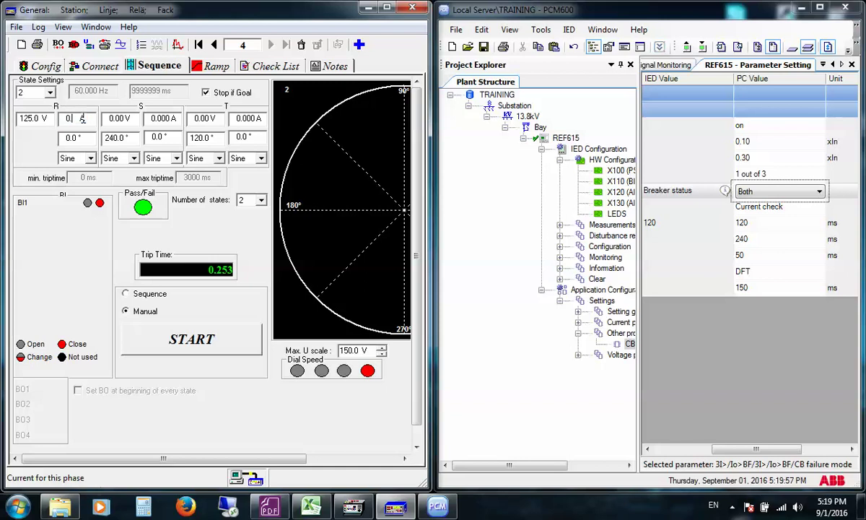
key(Tab)
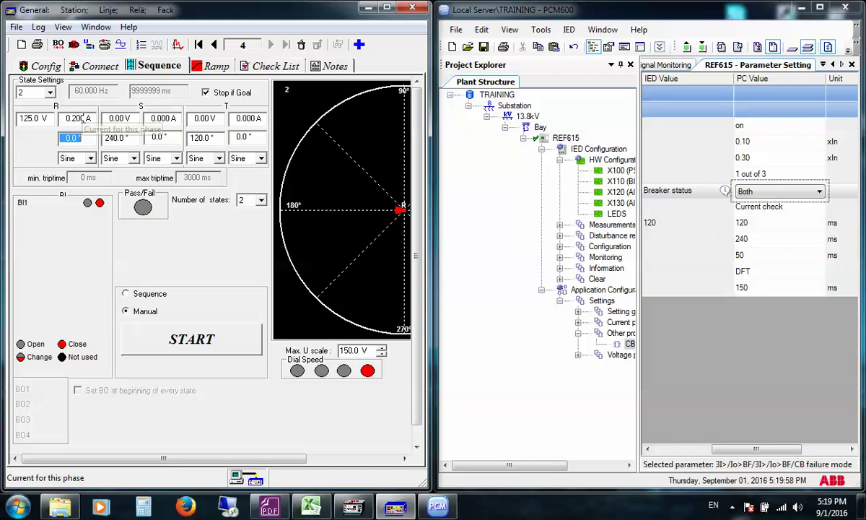
click(165, 353)
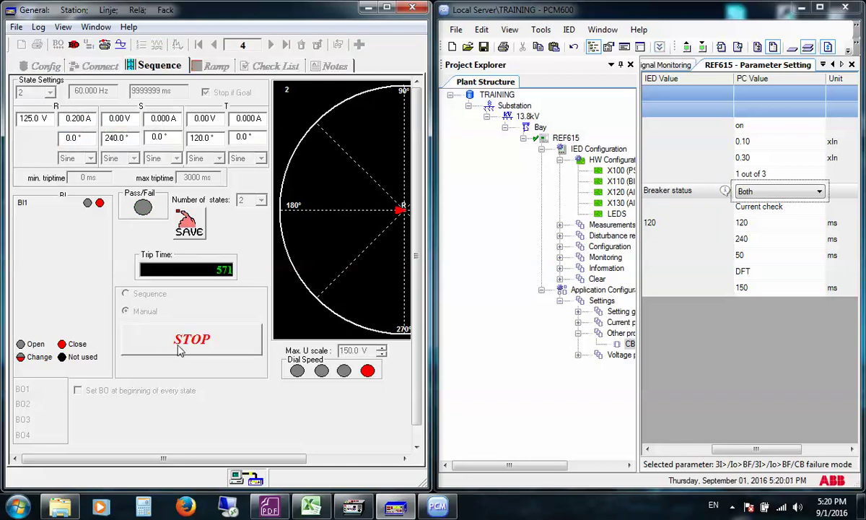
click(165, 353)
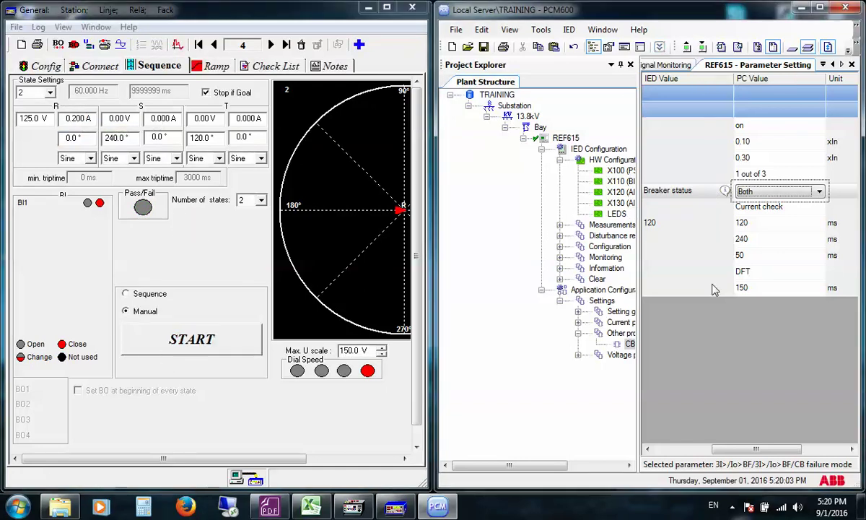
- Write the CB failure mode to the relay with read back and run the manual injection again
click(660, 48)
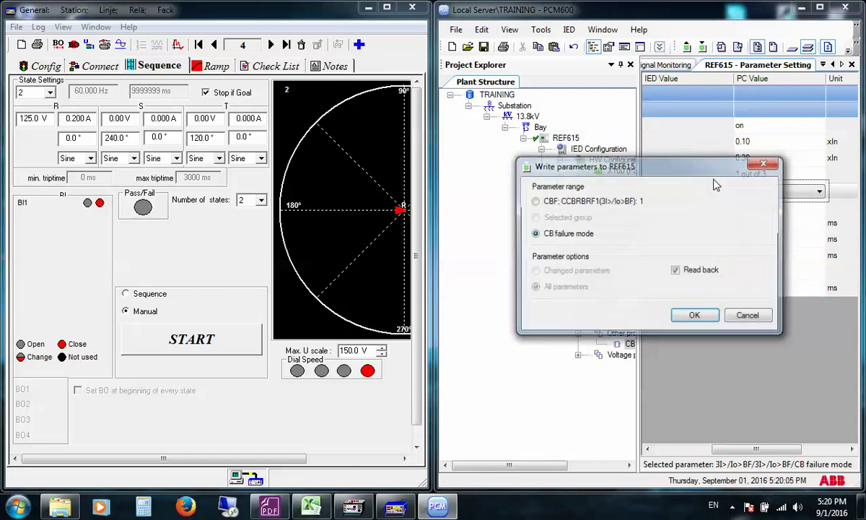
click(694, 314)
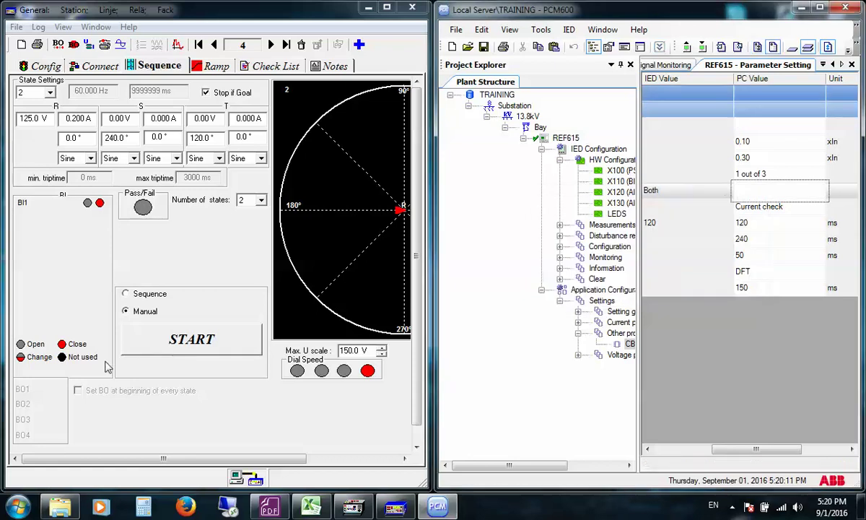
click(163, 353)
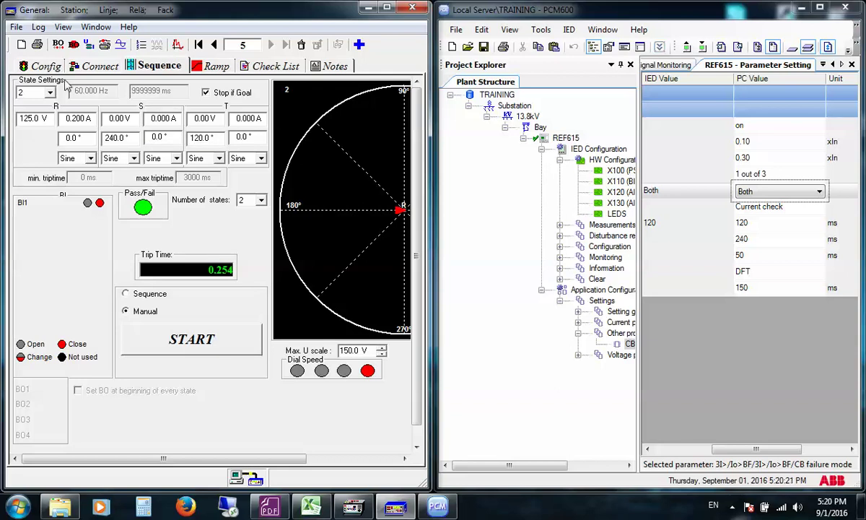
- Start a new test in the relay test program's configuration and set the S phase voltage generator to DC
click(39, 66)
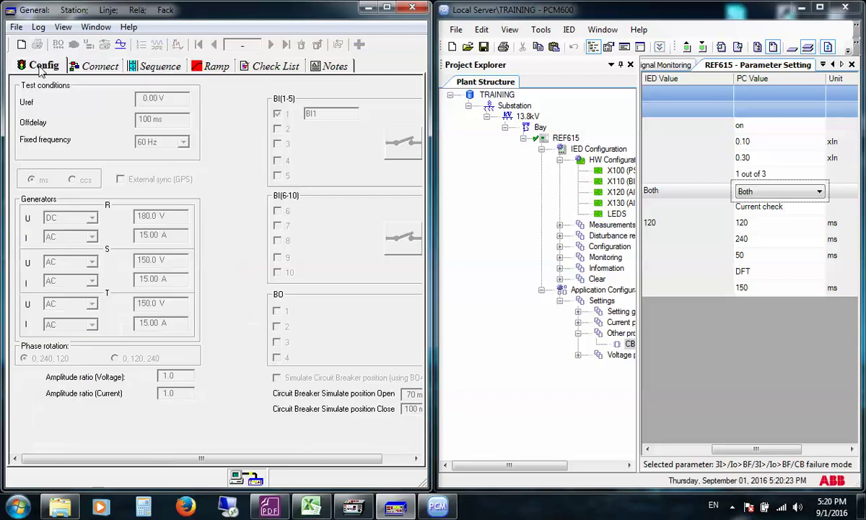
click(21, 44)
click(277, 283)
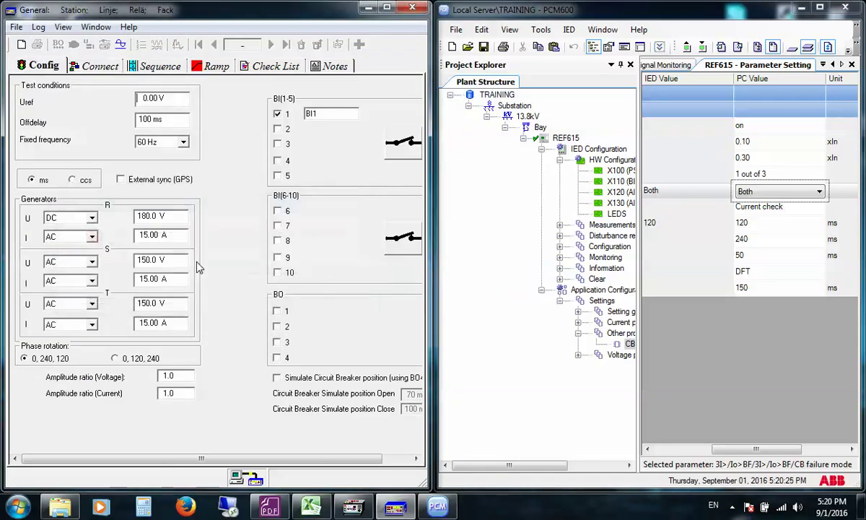
click(78, 261)
click(82, 283)
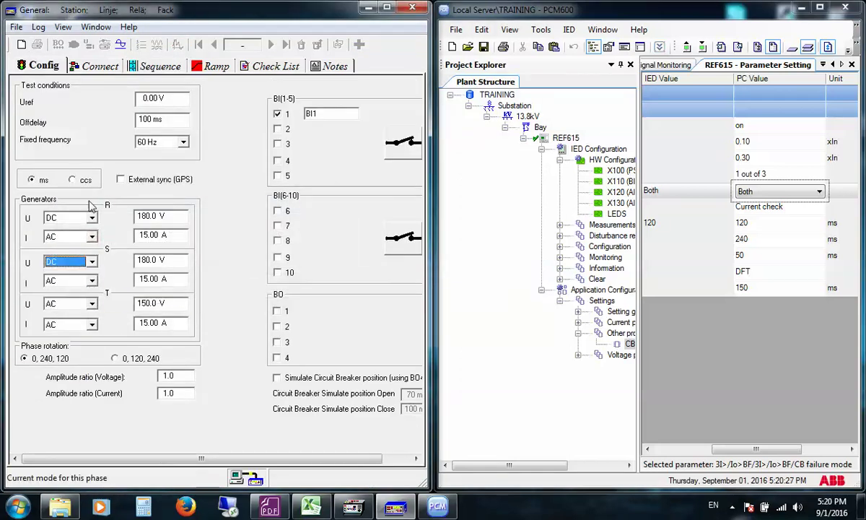
- Set the S phase voltage to 125 V for state 2 of the sequence test
click(133, 66)
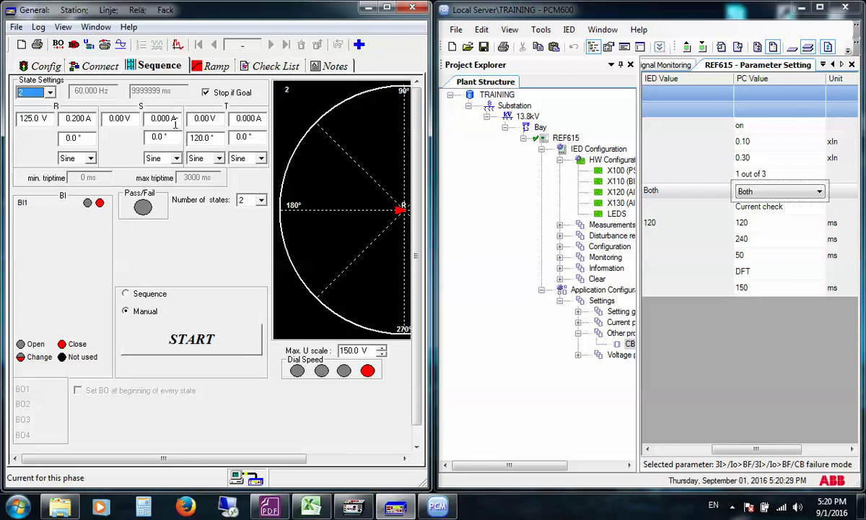
click(121, 120)
text(125)
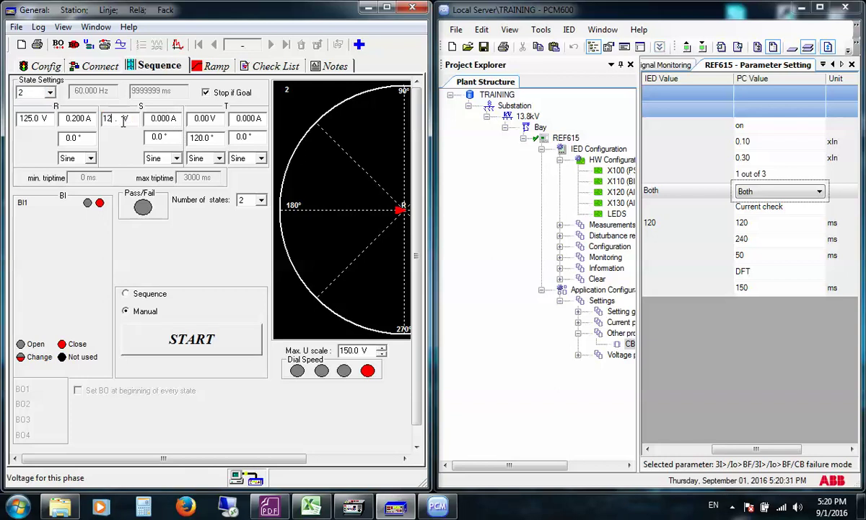
key(Tab)
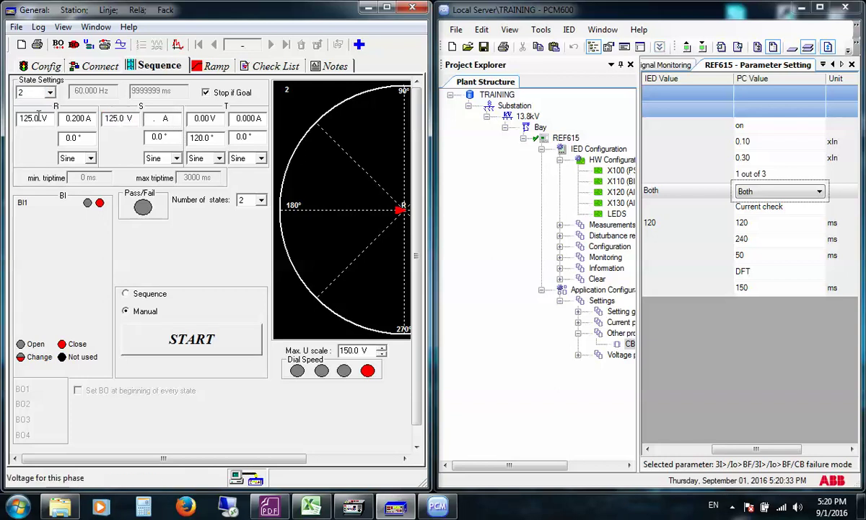
click(116, 123)
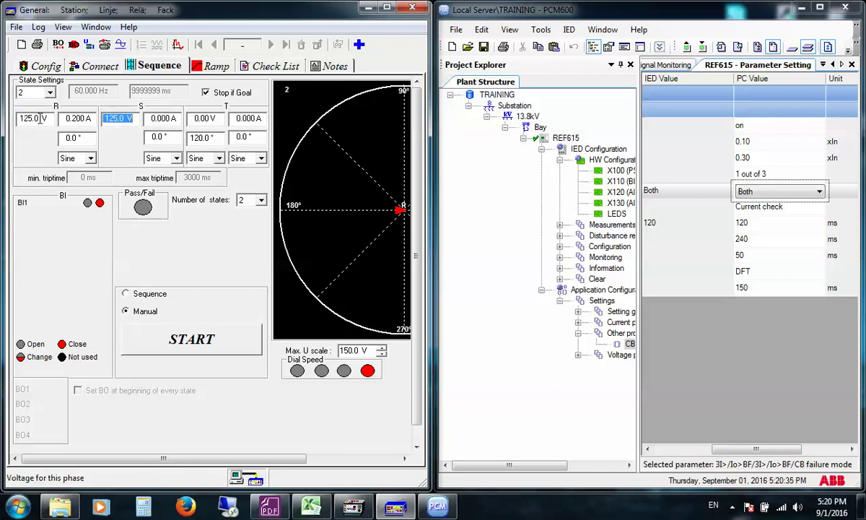
click(130, 126)
- Run the manual injection twice, consulting the REF615 breaker failure logic diagram in Foxit PhantomPDF between the runs
click(202, 342)
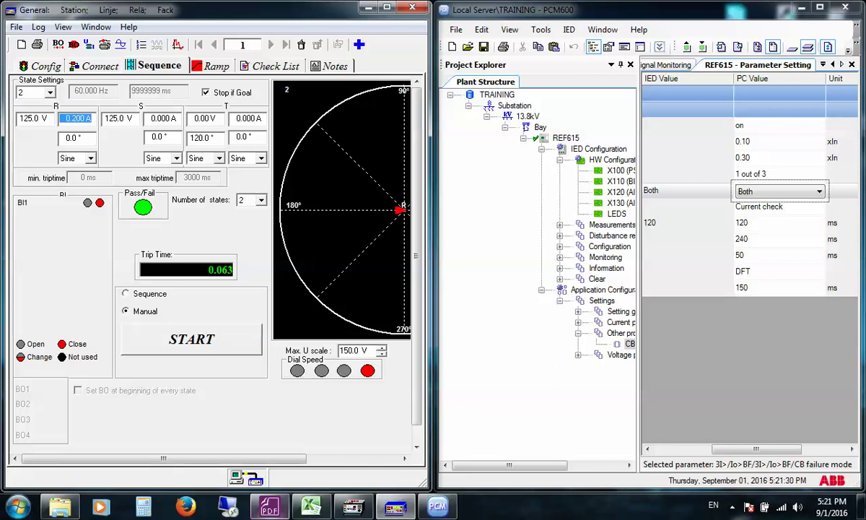
click(270, 508)
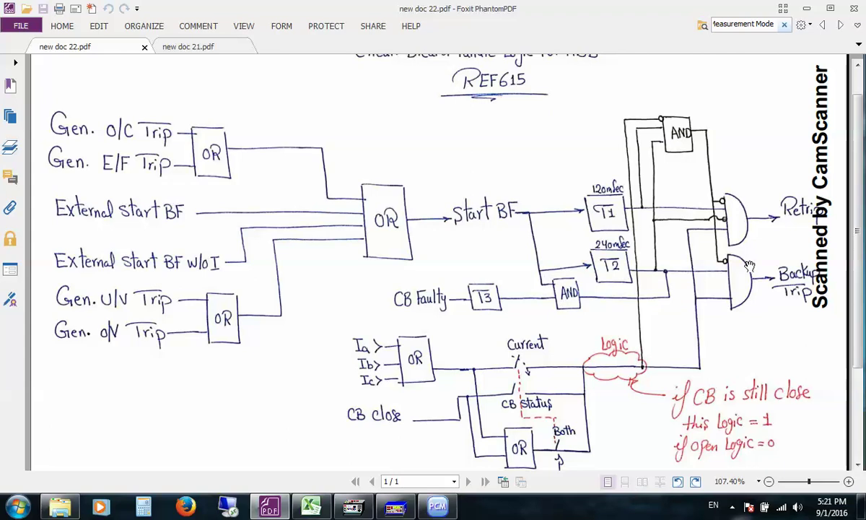
click(807, 8)
click(152, 351)
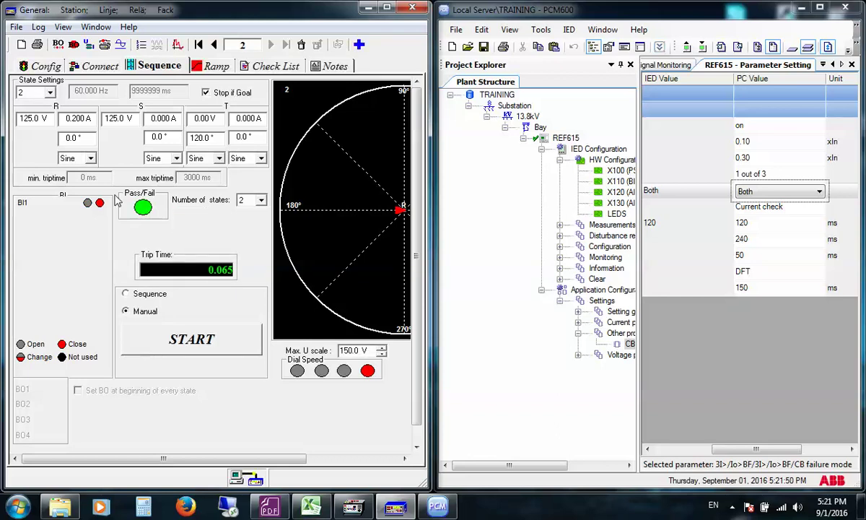
- Set the S phase voltage of state 2 to 0 V in the relay test program
click(119, 119)
text(0)
key(Tab)
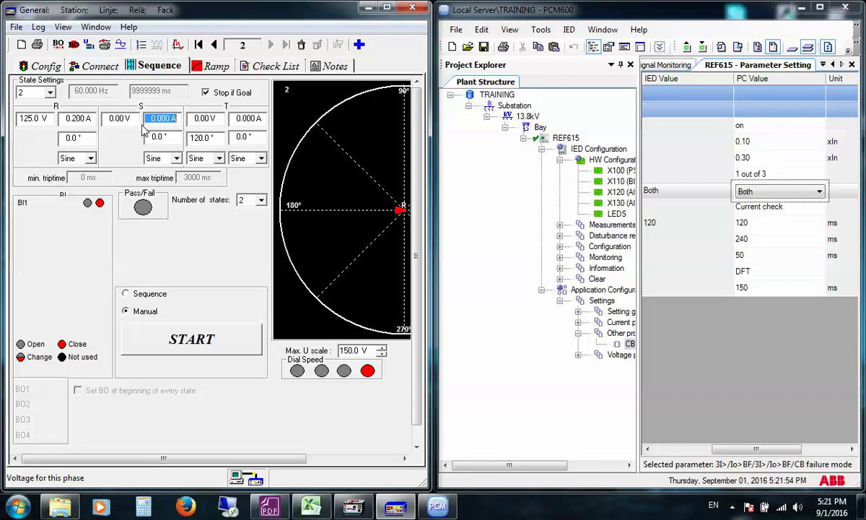
- In PCM600, set Input 2 inversion of the X110 (BIO) card to True and write it to the relay with read back
click(619, 181)
click(755, 289)
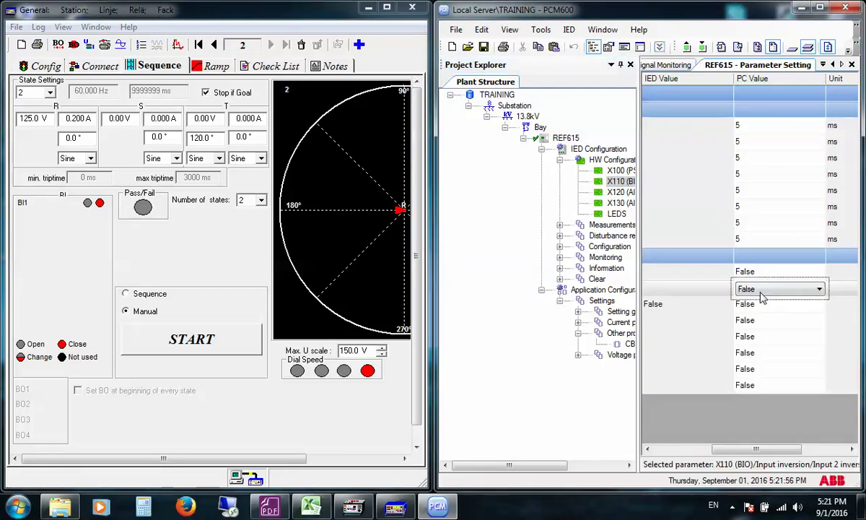
click(760, 290)
click(758, 309)
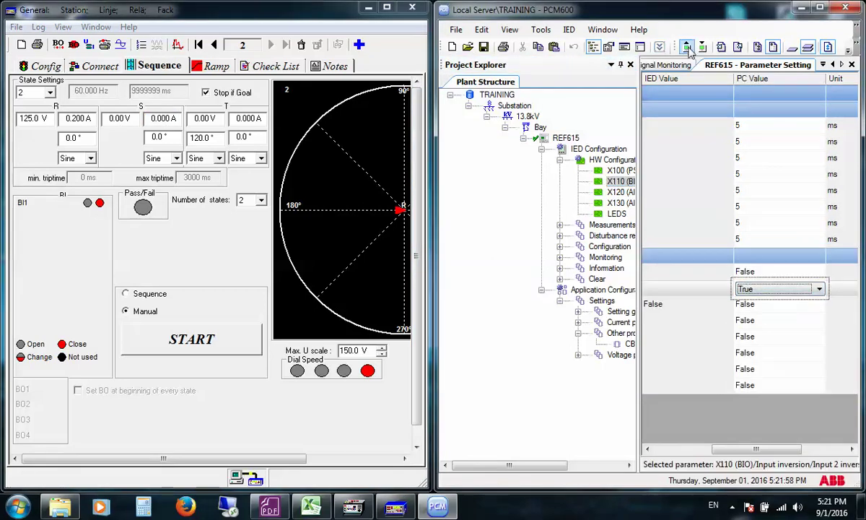
click(659, 46)
click(704, 320)
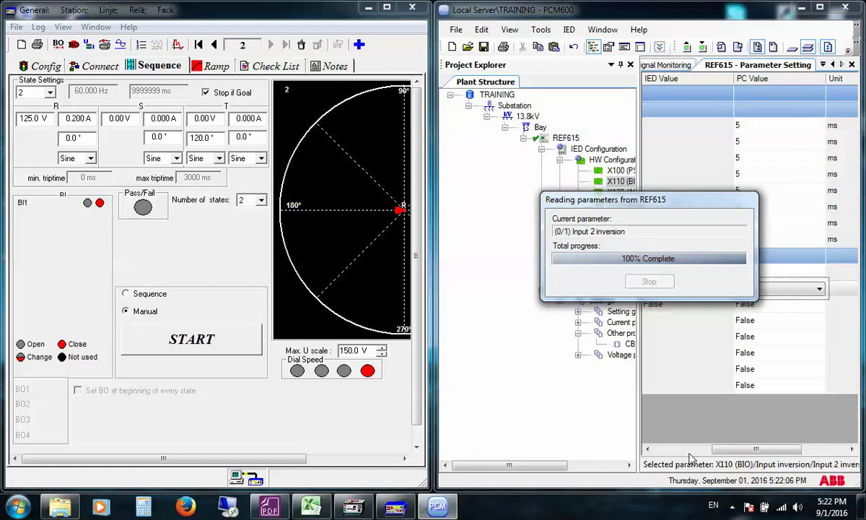
- Run the manual injection with Input 2 inverted, consulting the breaker failure logic diagram in Foxit PhantomPDF before and after
click(270, 506)
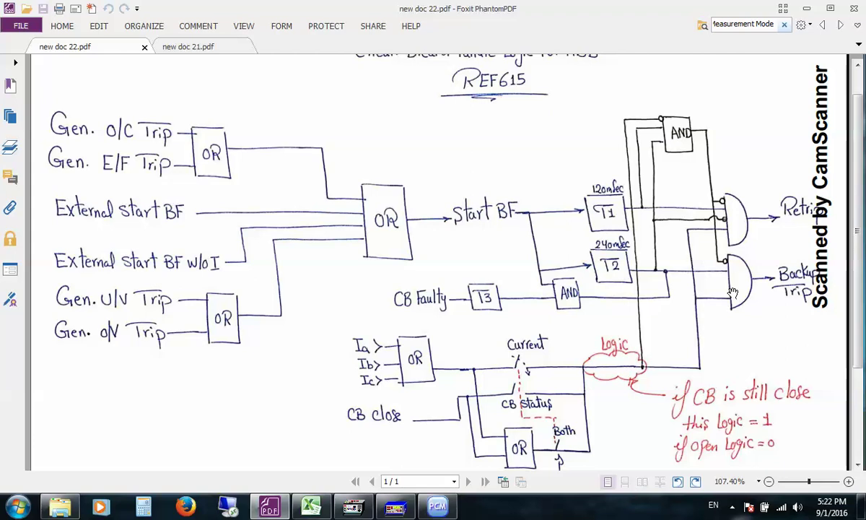
click(395, 507)
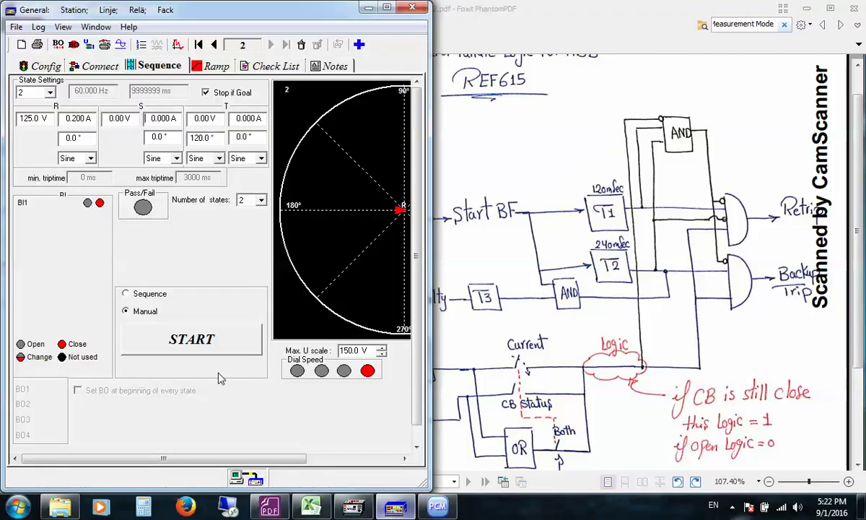
click(438, 508)
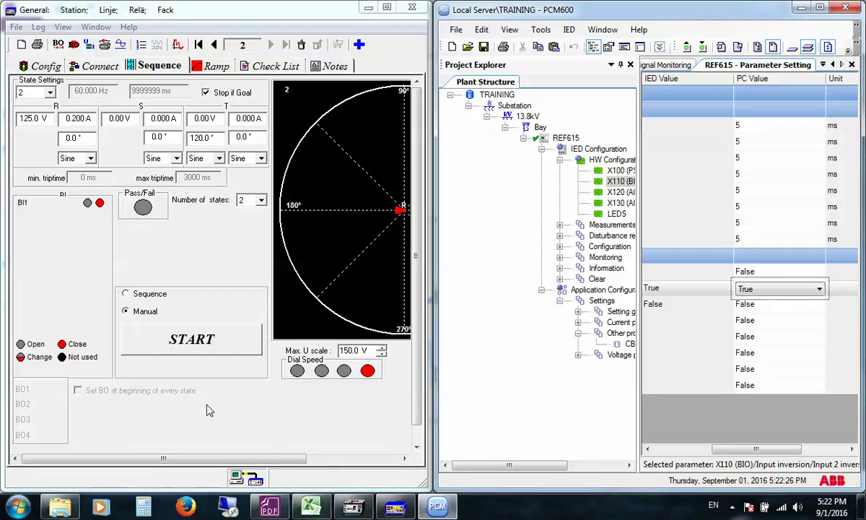
click(166, 338)
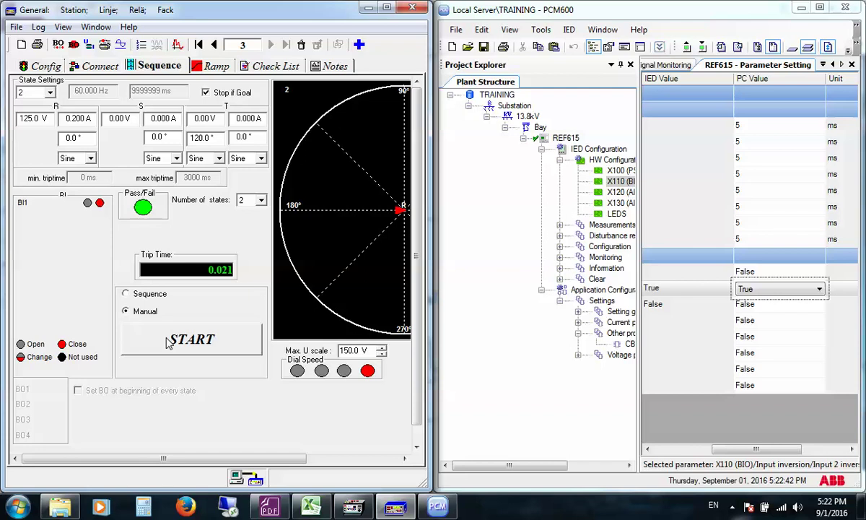
click(269, 506)
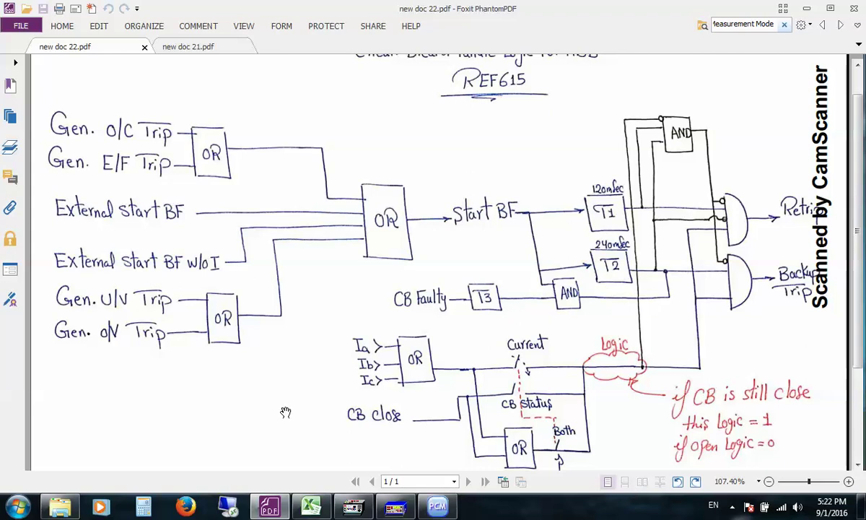
mouse_move(275, 508)
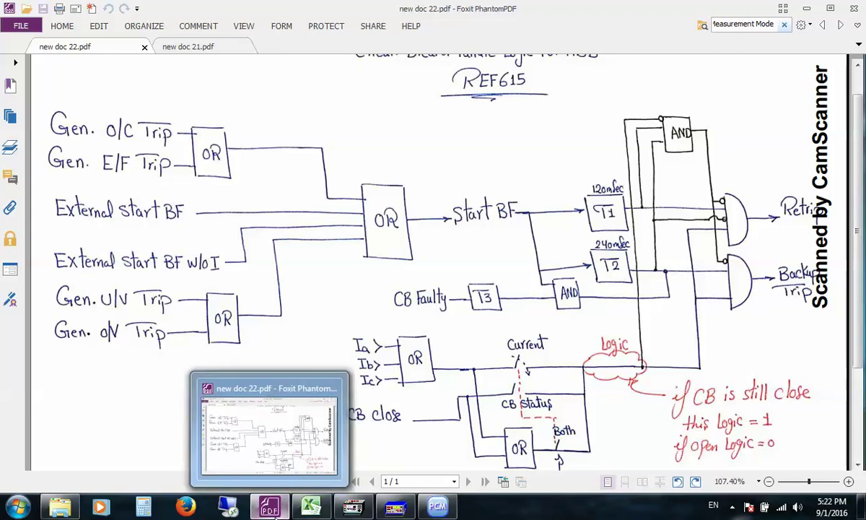